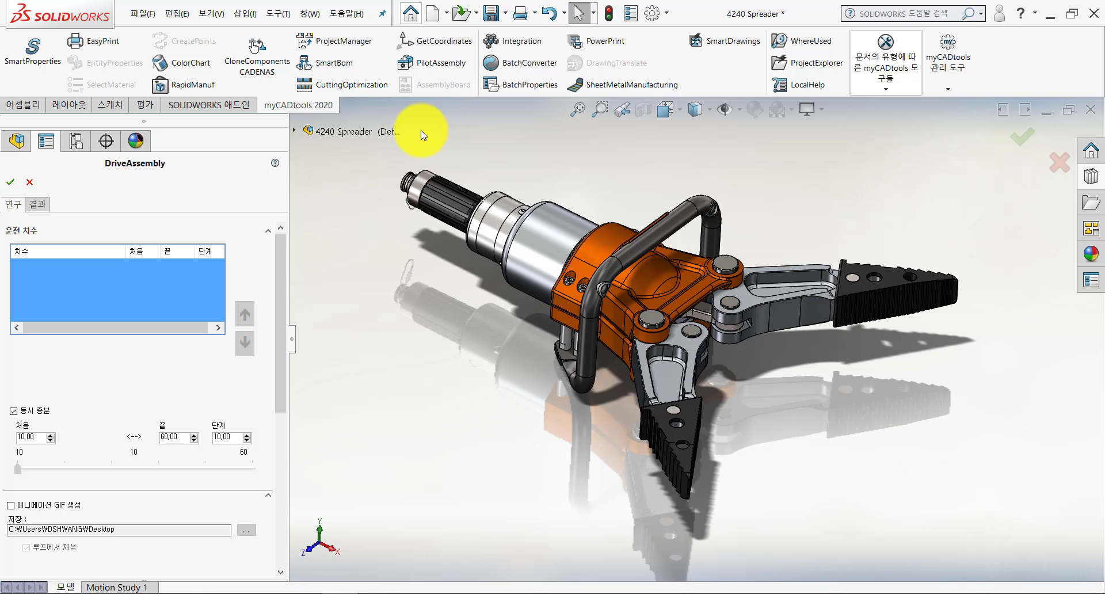
{"action": "left_click", "coordinate": [325, 108]}
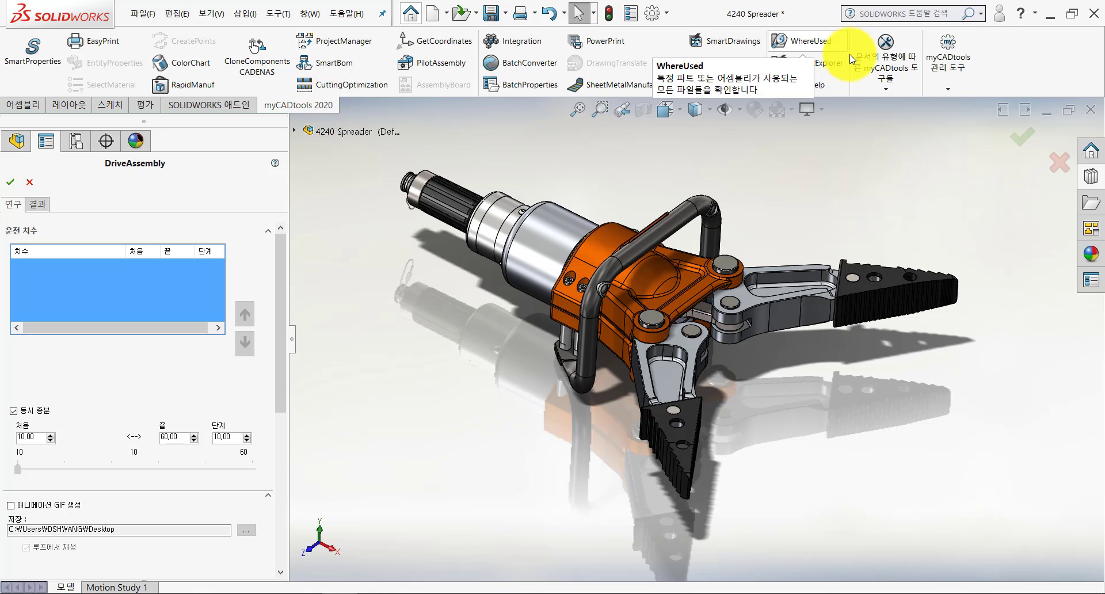
{"action": "left_click", "coordinate": [897, 91]}
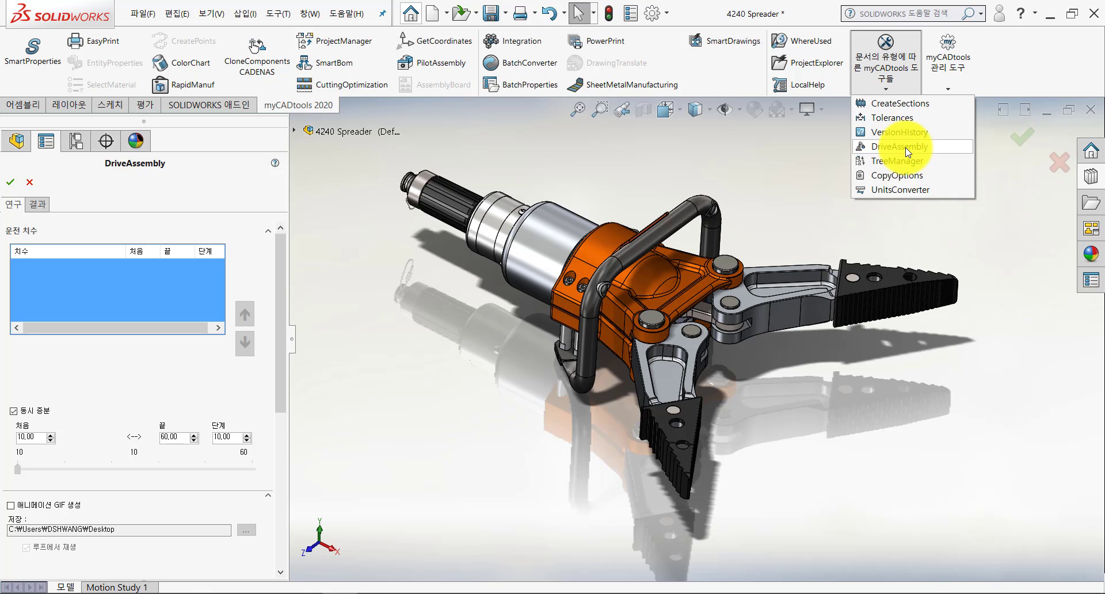
{"action": "left_click", "coordinate": [823, 148]}
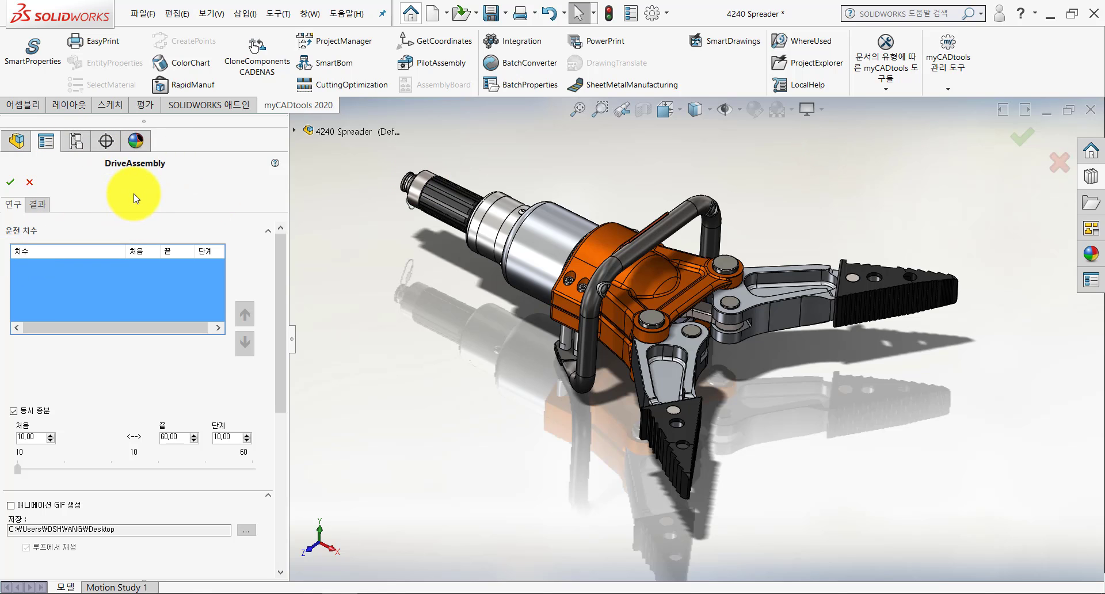
{"action": "mouse_move", "coordinate": [281, 249]}
{"action": "left_mouse_down"}
{"action": "mouse_move", "coordinate": [267, 346]}
{"action": "mouse_move", "coordinate": [280, 251]}
{"action": "left_mouse_up"}
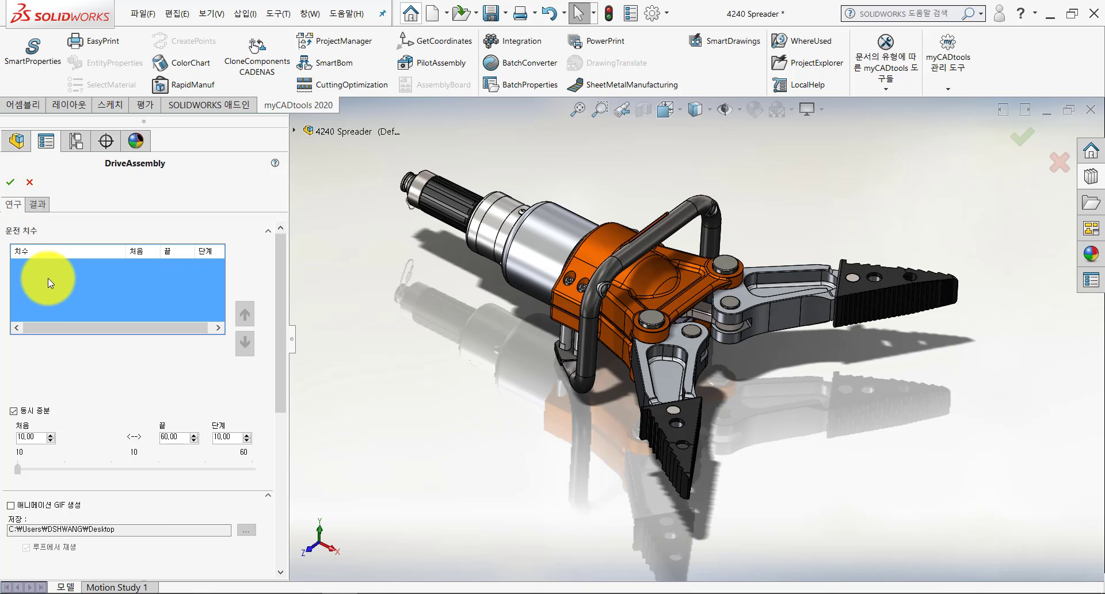
Add the distance mate 거리1 between Yoke Cylinder Assembly and Plunger Assembly as the driving dimension of the DriveAssembly study
{"action": "left_click", "coordinate": [294, 132]}
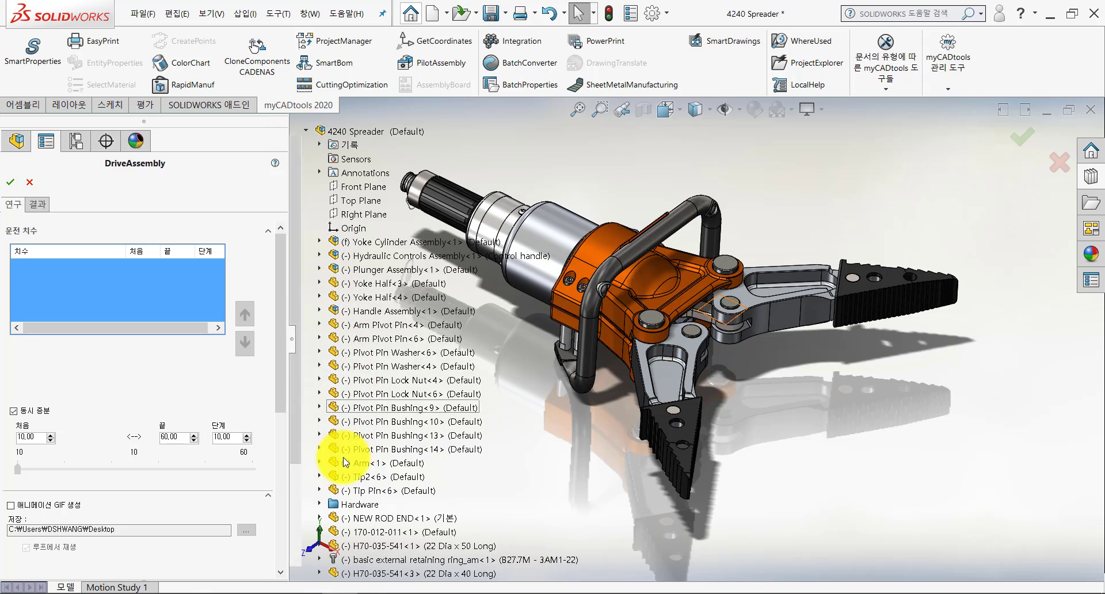
{"action": "scroll", "coordinate": [345, 507], "scroll_direction": "down", "scroll_amount": 3}
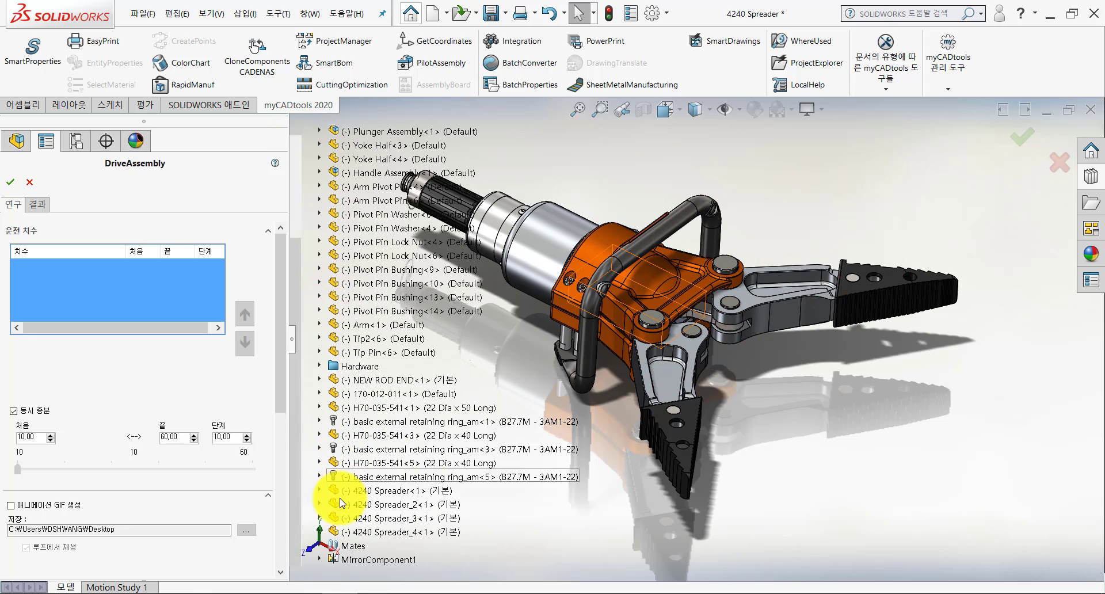
{"action": "left_click", "coordinate": [319, 545]}
{"action": "scroll", "coordinate": [382, 532], "scroll_direction": "down", "scroll_amount": 5}
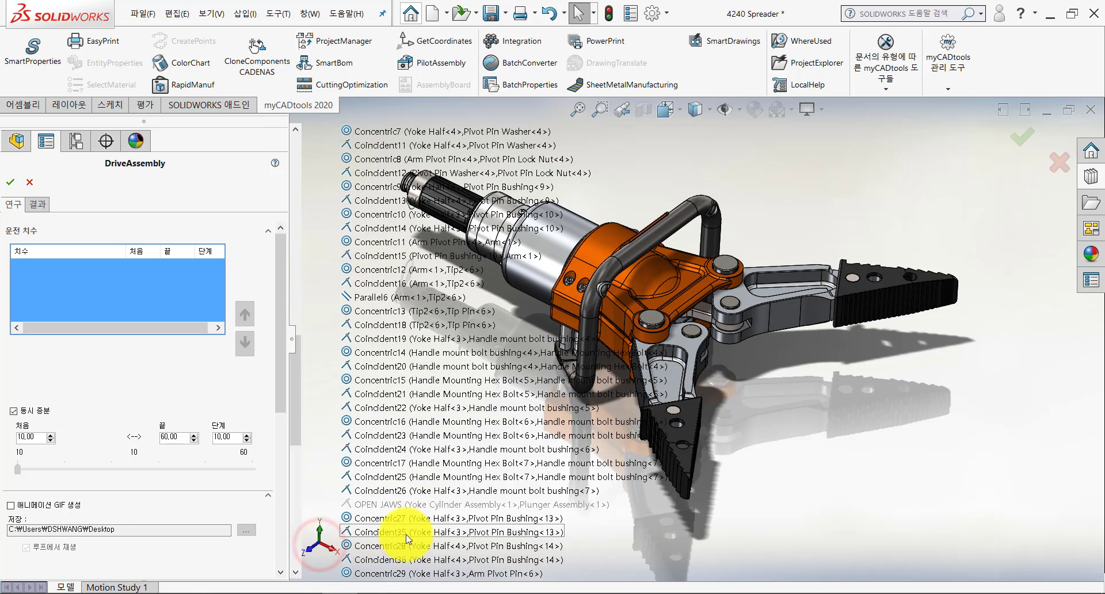
{"action": "scroll", "coordinate": [410, 539], "scroll_direction": "down", "scroll_amount": 5}
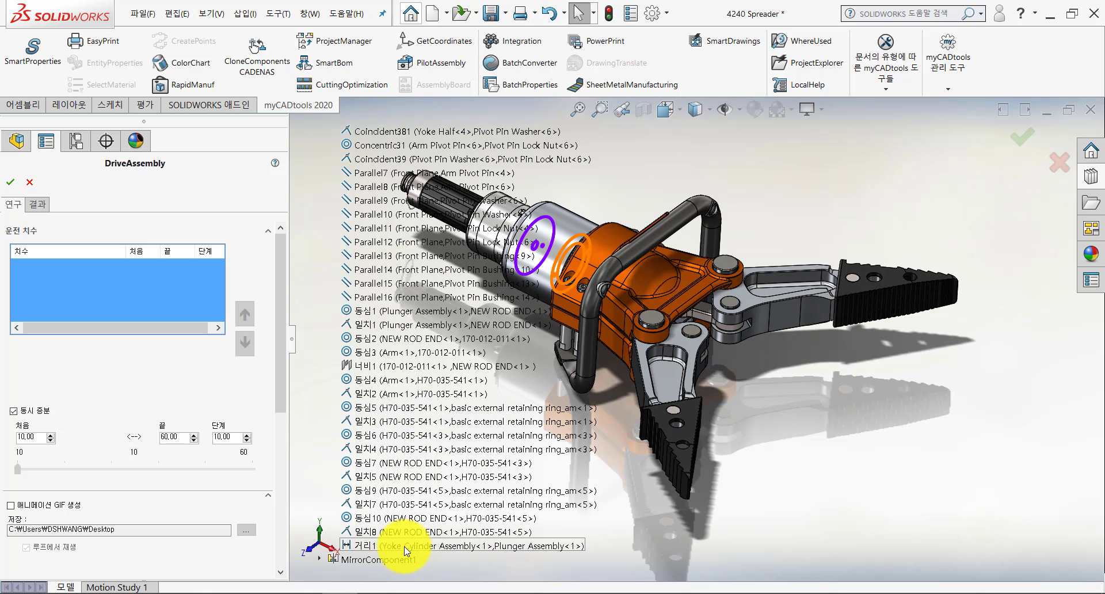
{"action": "left_click", "coordinate": [404, 547]}
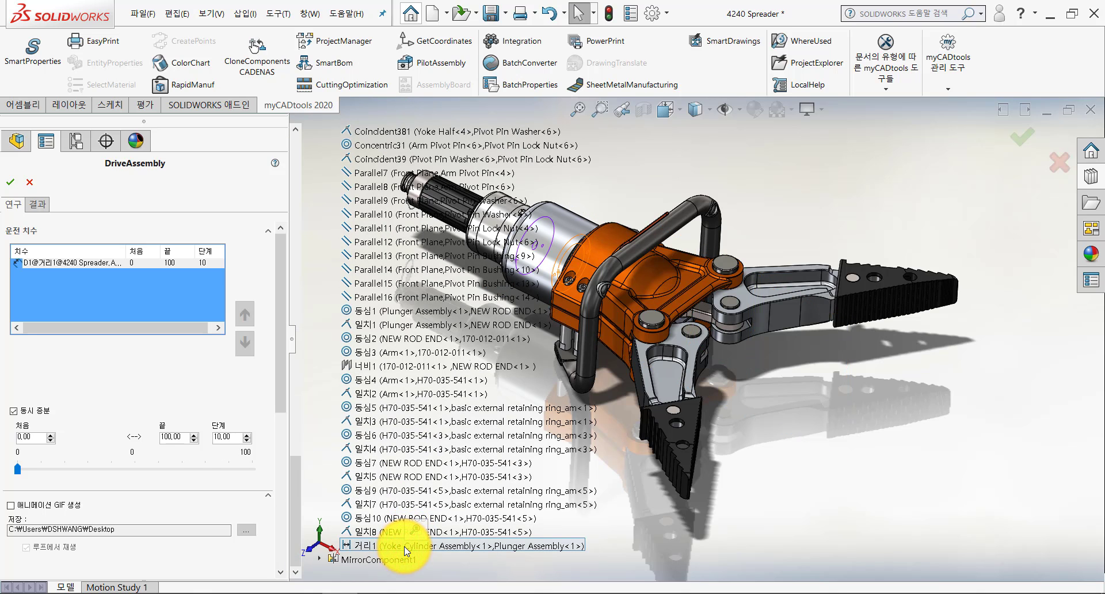
{"action": "left_click", "coordinate": [636, 540]}
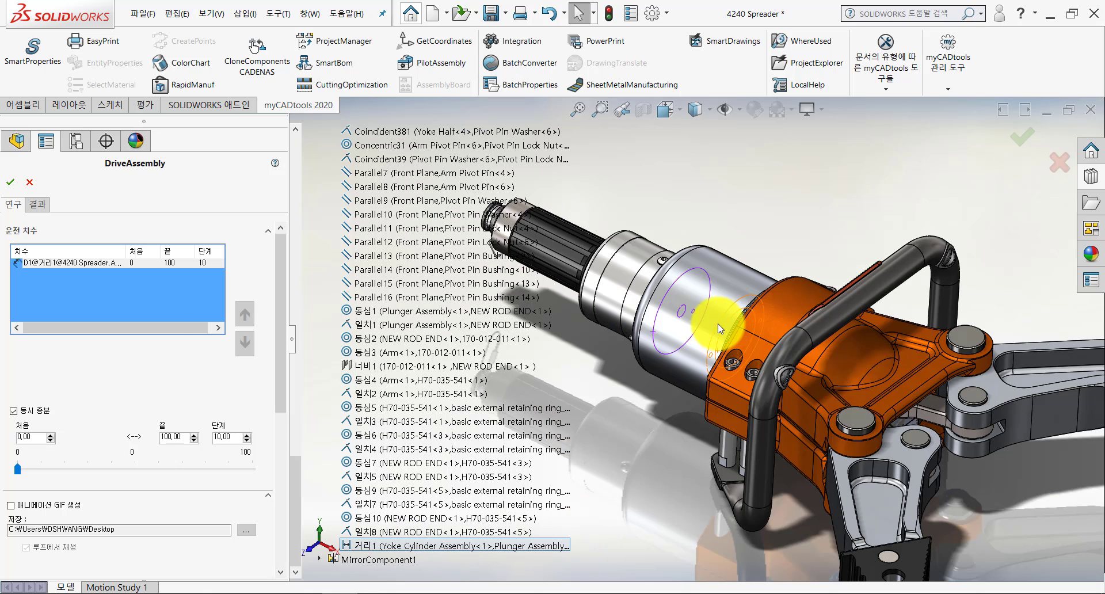
Set the driving dimension's start value to 10 and move the model to that start position
{"action": "left_click_drag", "start_coordinate": [278, 359], "coordinate": [278, 394]}
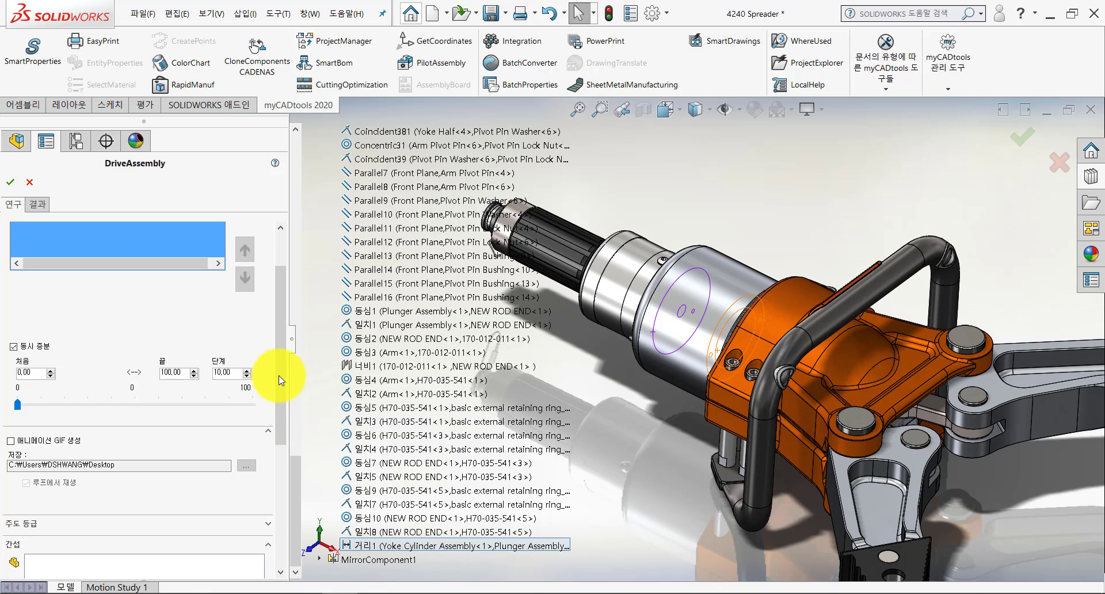
{"action": "left_click_drag", "start_coordinate": [281, 374], "coordinate": [282, 381]}
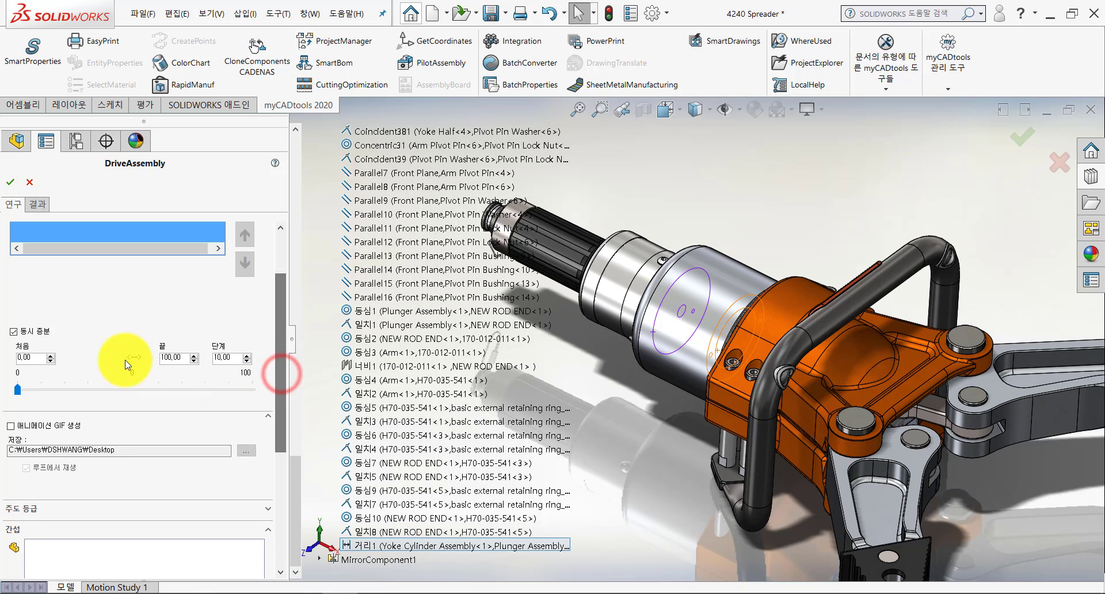
{"action": "left_click", "coordinate": [43, 336]}
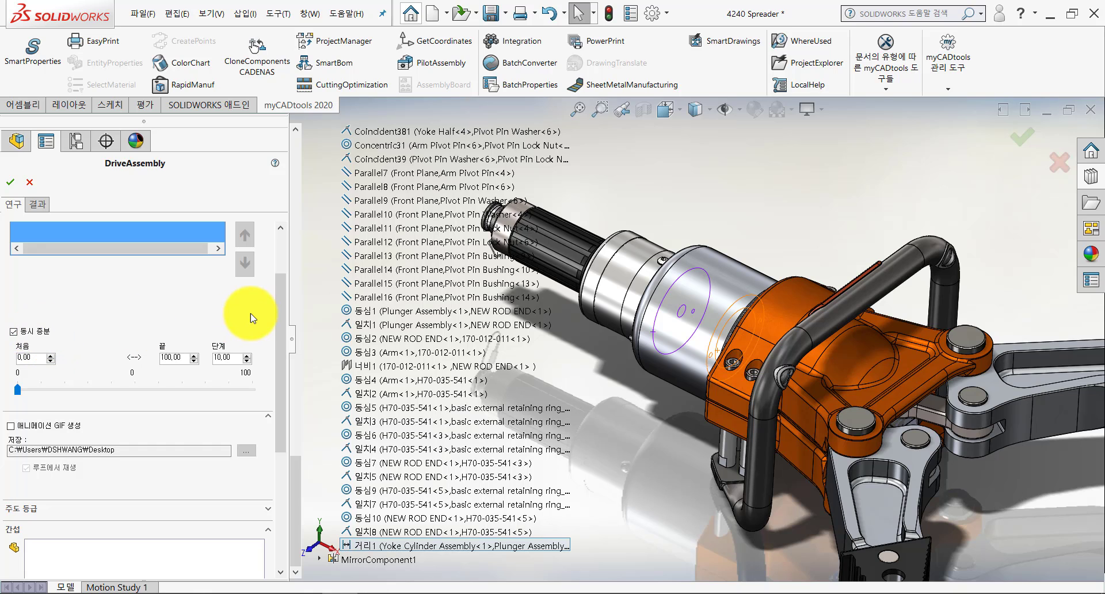
{"action": "mouse_move", "coordinate": [279, 302]}
{"action": "left_mouse_down"}
{"action": "mouse_move", "coordinate": [279, 264]}
{"action": "mouse_move", "coordinate": [279, 314]}
{"action": "left_mouse_up"}
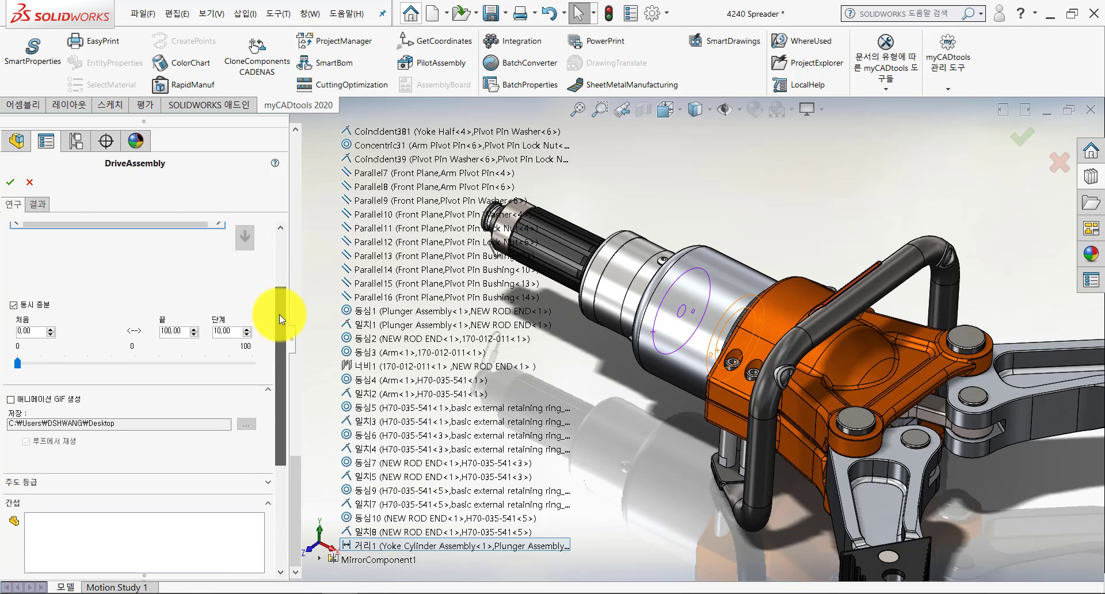
{"action": "left_click", "coordinate": [37, 321]}
{"action": "type", "text": "10"}
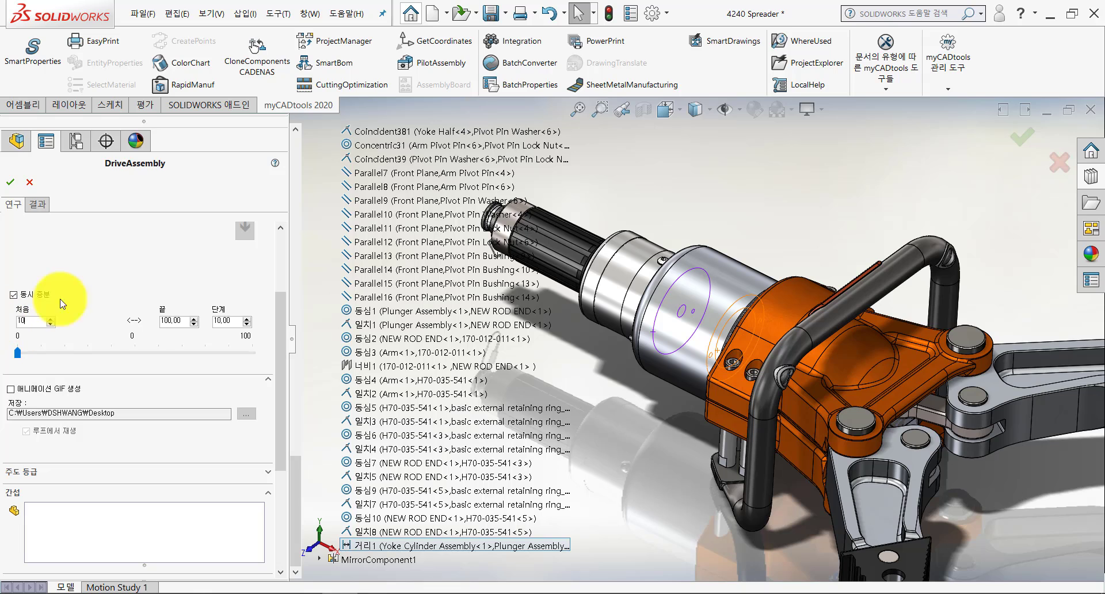
{"action": "left_click", "coordinate": [123, 265]}
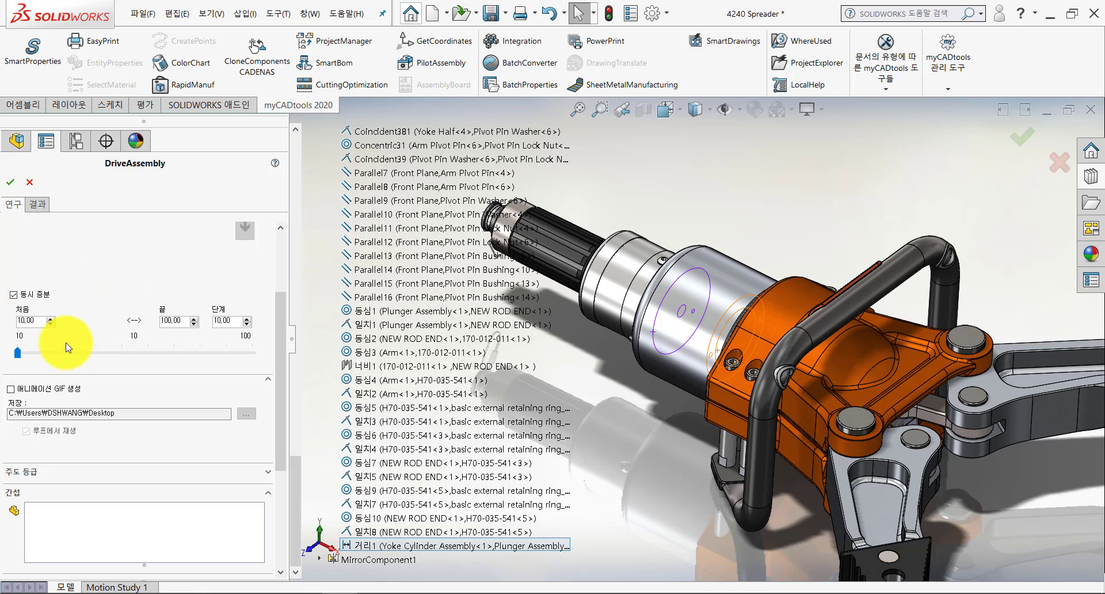
{"action": "mouse_move", "coordinate": [17, 353]}
{"action": "left_mouse_down"}
{"action": "mouse_move", "coordinate": [28, 359]}
{"action": "mouse_move", "coordinate": [16, 355]}
{"action": "left_mouse_up"}
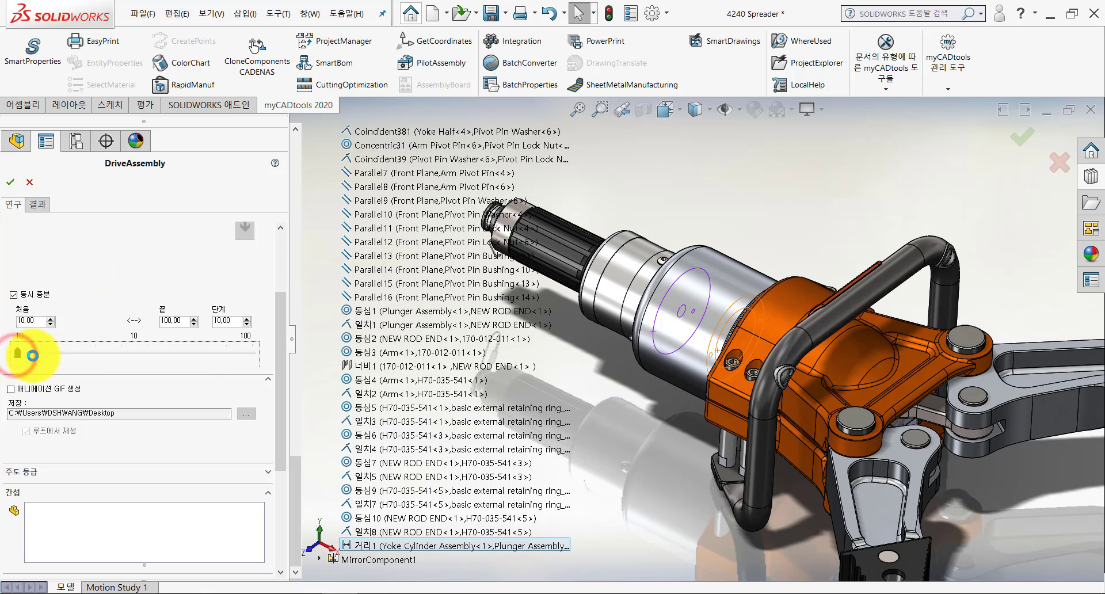
{"action": "scroll", "coordinate": [856, 391], "scroll_direction": "up", "scroll_amount": 1}
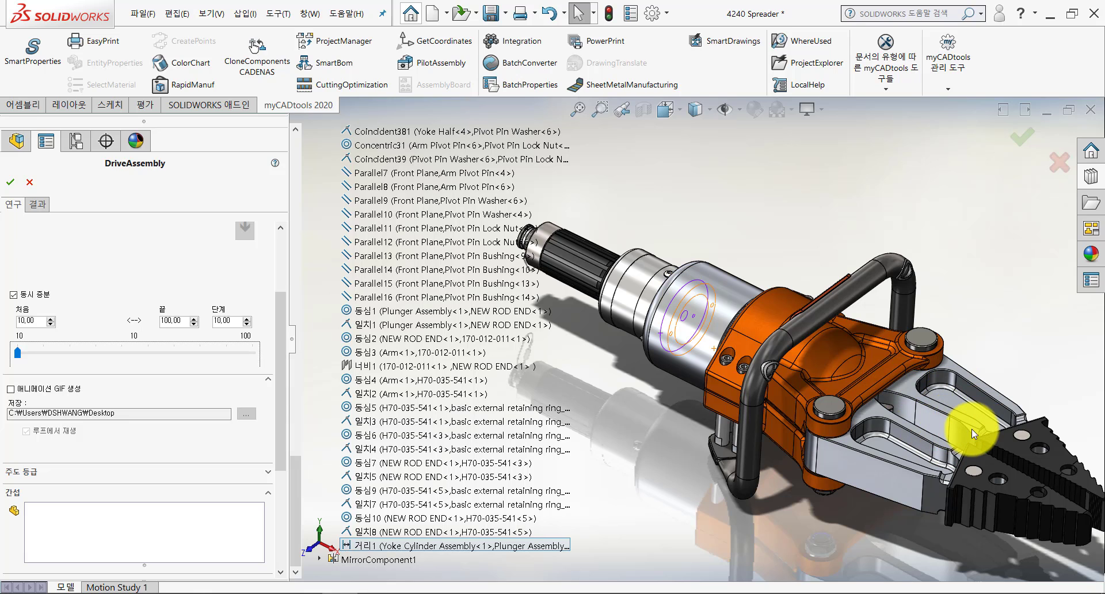
Set the driving dimension's end value to 60, keeping the step at 10
{"action": "left_click", "coordinate": [177, 320]}
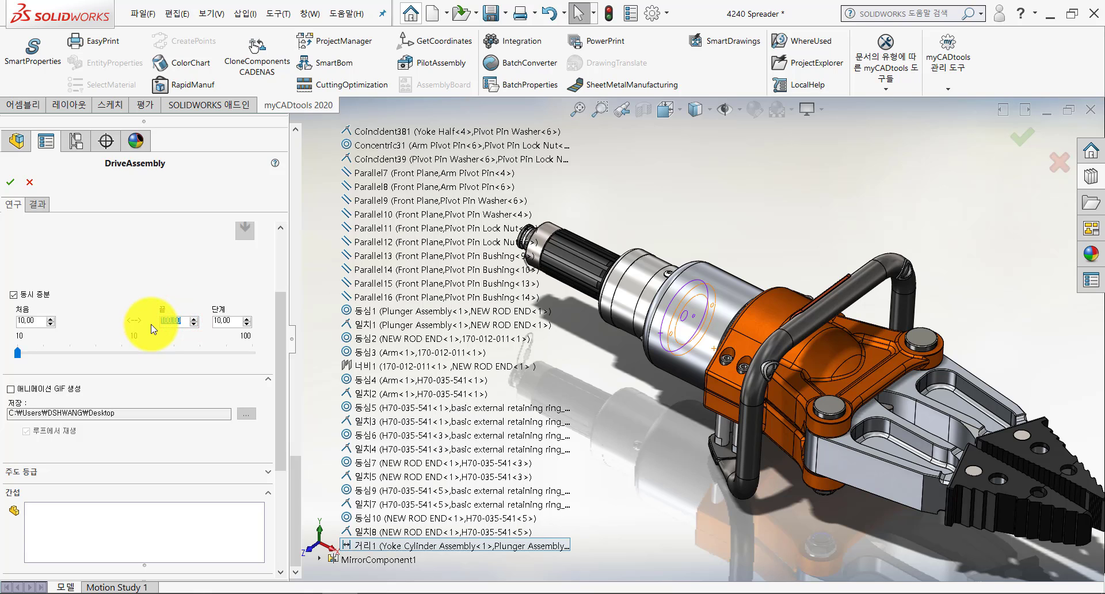
{"action": "type", "text": "60"}
{"action": "left_click", "coordinate": [179, 267]}
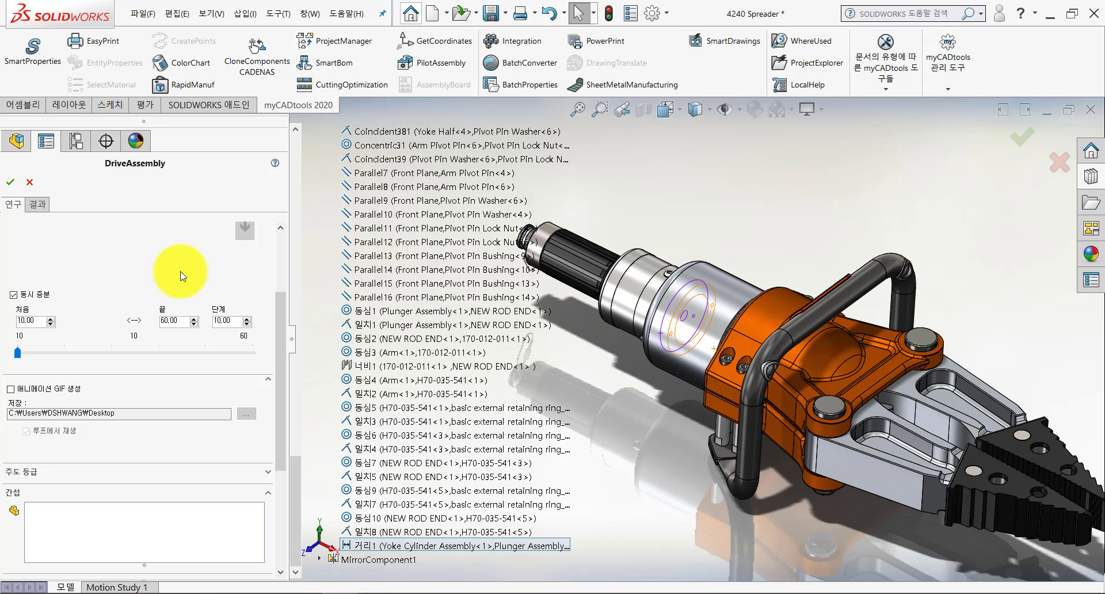
{"action": "left_click", "coordinate": [234, 320]}
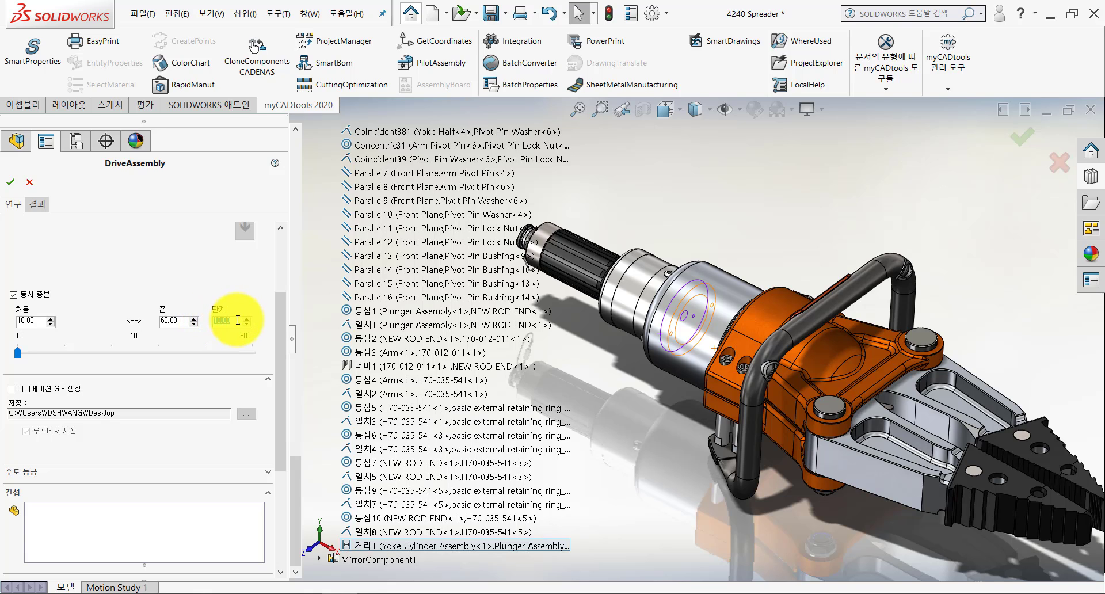
Preview the spreader jaws' motion across the driving range and return them to the start position
{"action": "left_click", "coordinate": [17, 354]}
{"action": "left_click_drag", "start_coordinate": [26, 357], "coordinate": [122, 353]}
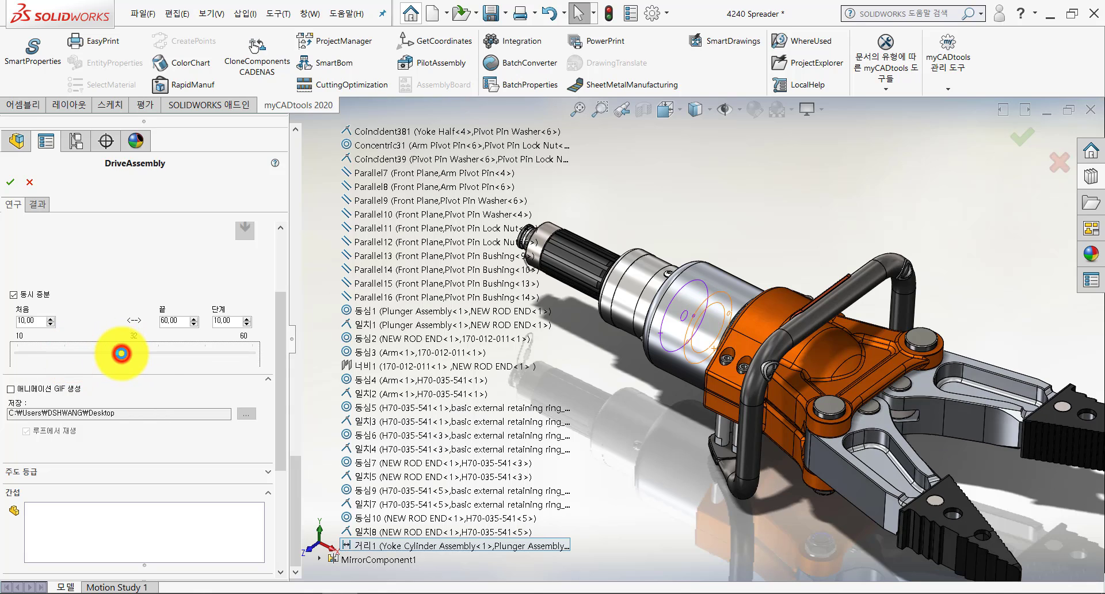
{"action": "left_click", "coordinate": [168, 353]}
{"action": "left_click_drag", "start_coordinate": [197, 352], "coordinate": [20, 382]}
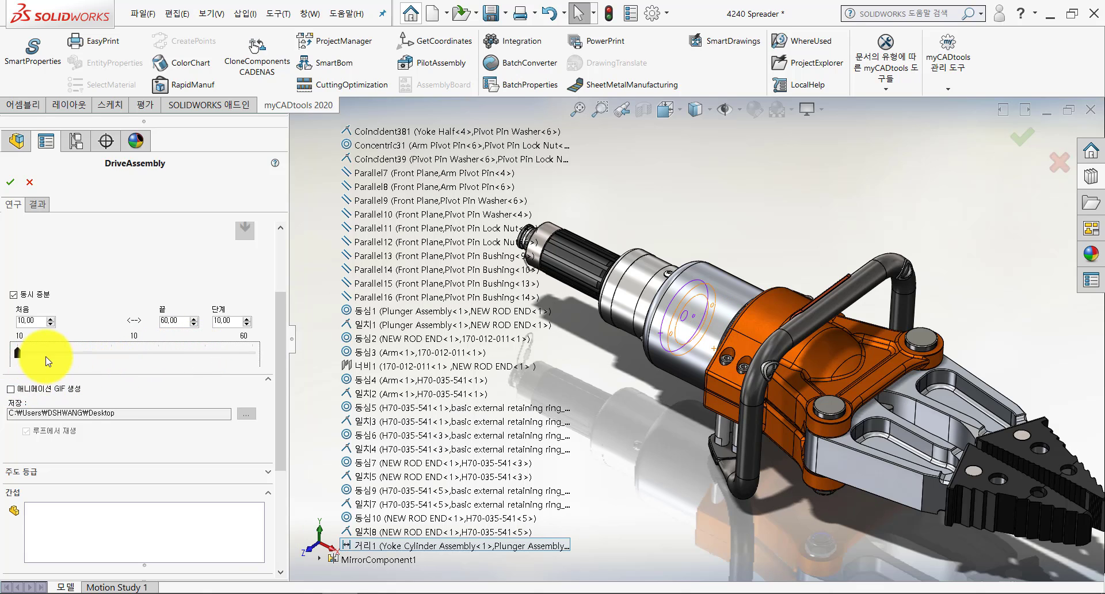
Enable creation of an animated GIF (애니메이션 GIF 생성) for the study
{"action": "left_click_drag", "start_coordinate": [278, 362], "coordinate": [278, 410]}
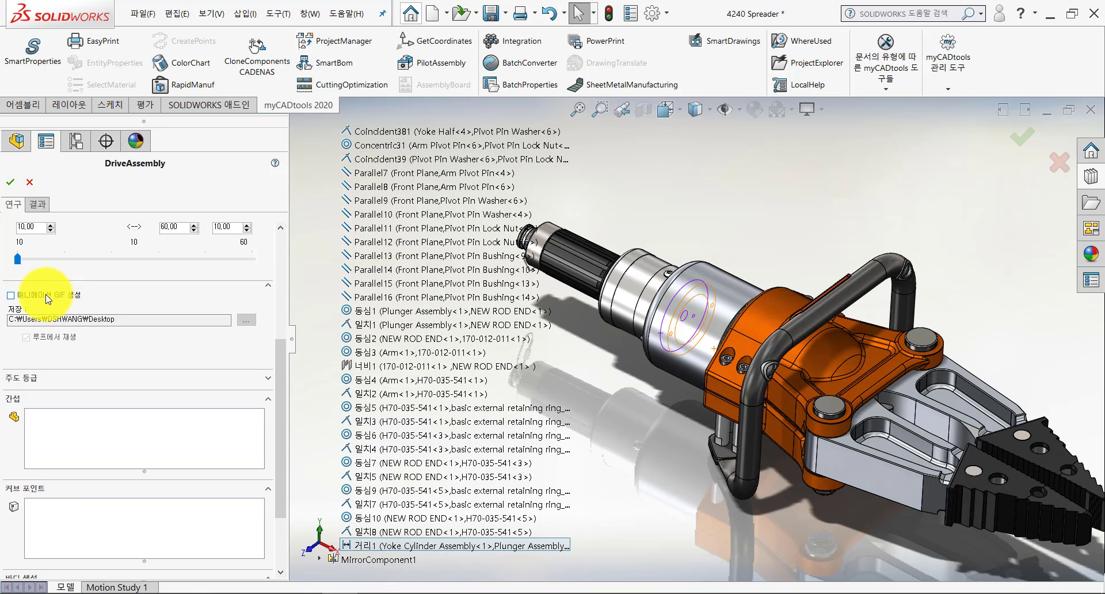
{"action": "left_click", "coordinate": [12, 295]}
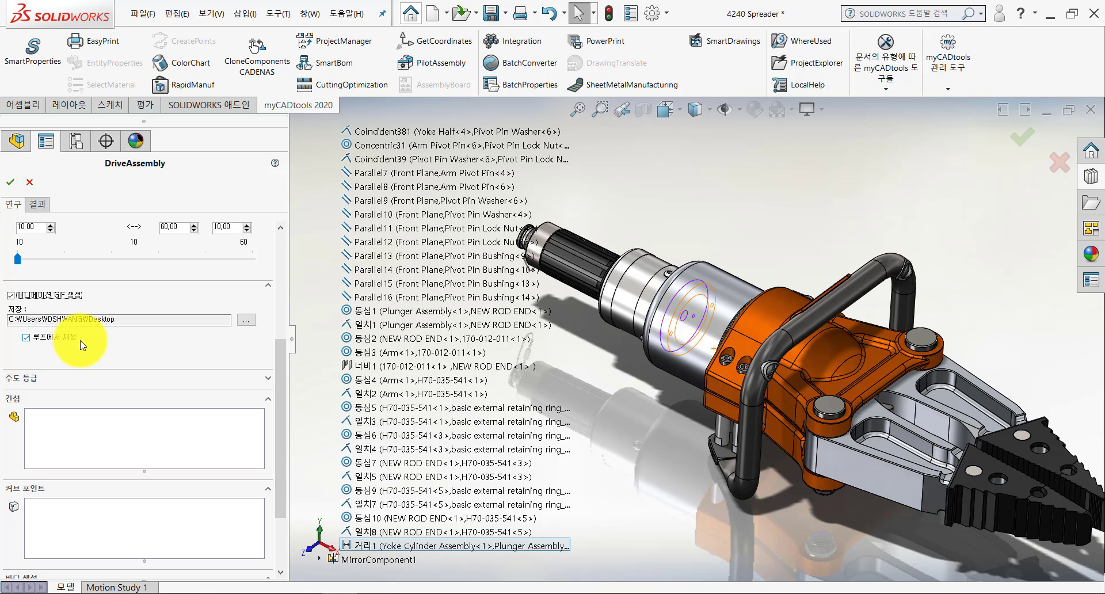
{"action": "left_click_drag", "start_coordinate": [284, 347], "coordinate": [271, 415]}
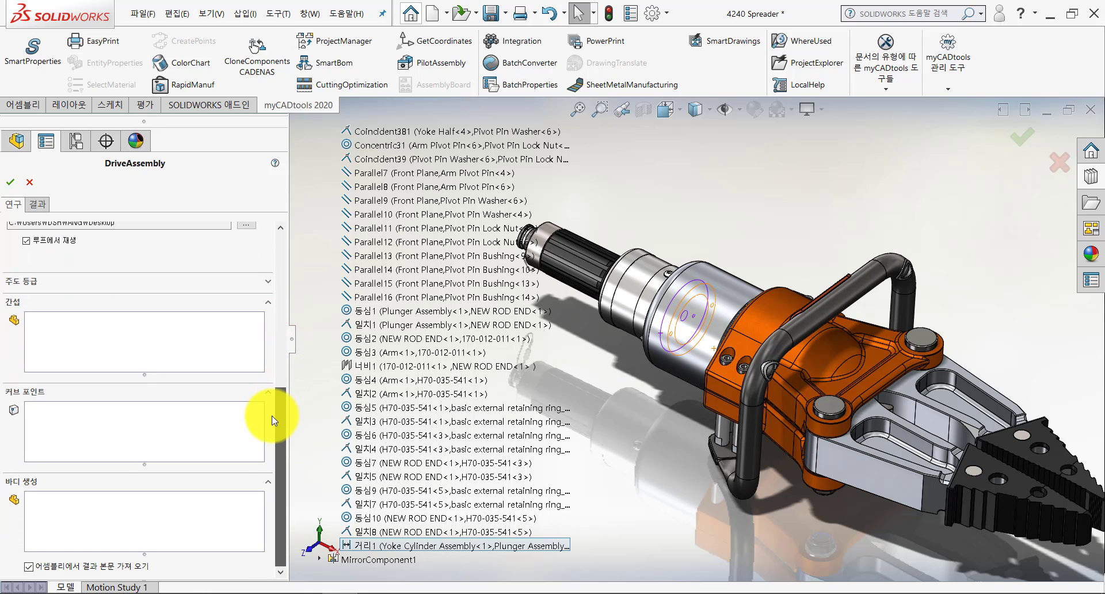
{"action": "left_click", "coordinate": [34, 281]}
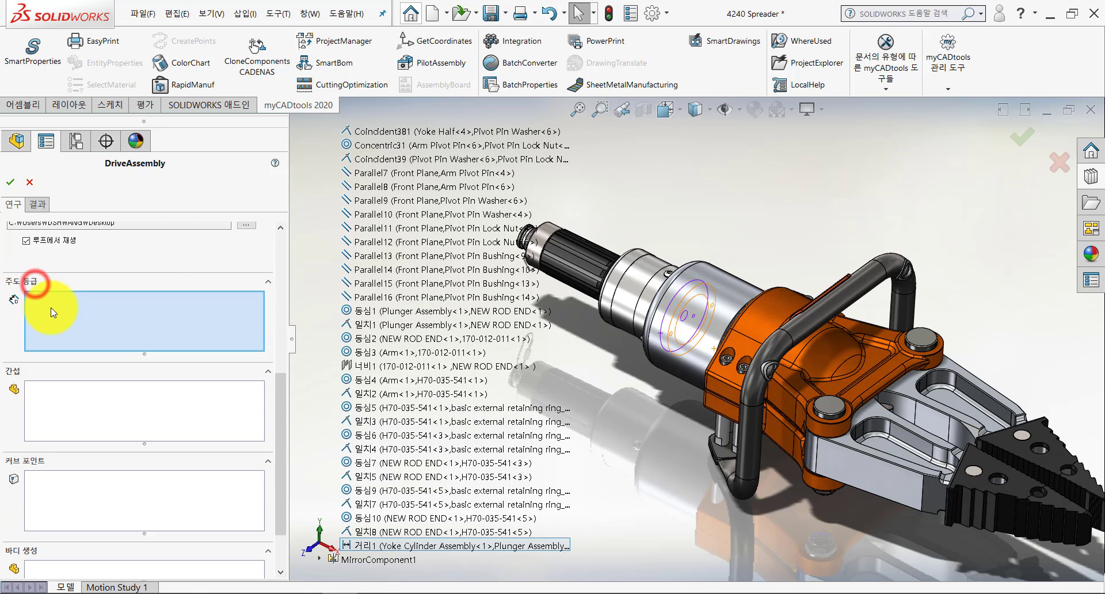
{"action": "left_click", "coordinate": [30, 282]}
{"action": "left_click", "coordinate": [75, 335]}
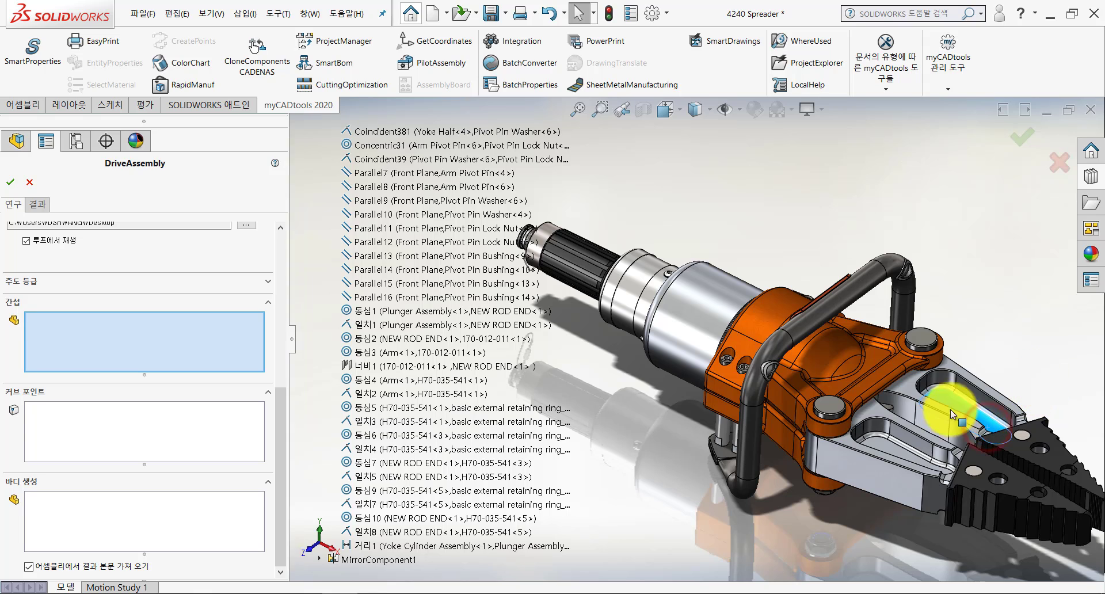
{"action": "left_click", "coordinate": [879, 441]}
{"action": "middle_click_drag", "start_coordinate": [875, 443], "coordinate": [907, 406]}
{"action": "left_click", "coordinate": [908, 409]}
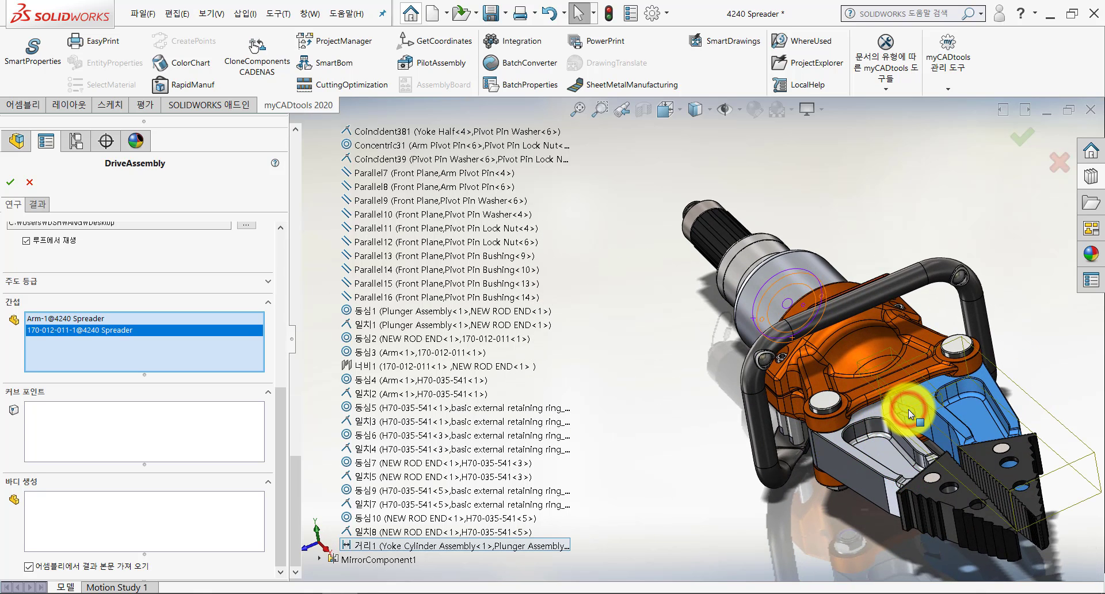
{"action": "middle_click_drag", "start_coordinate": [753, 432], "coordinate": [826, 444]}
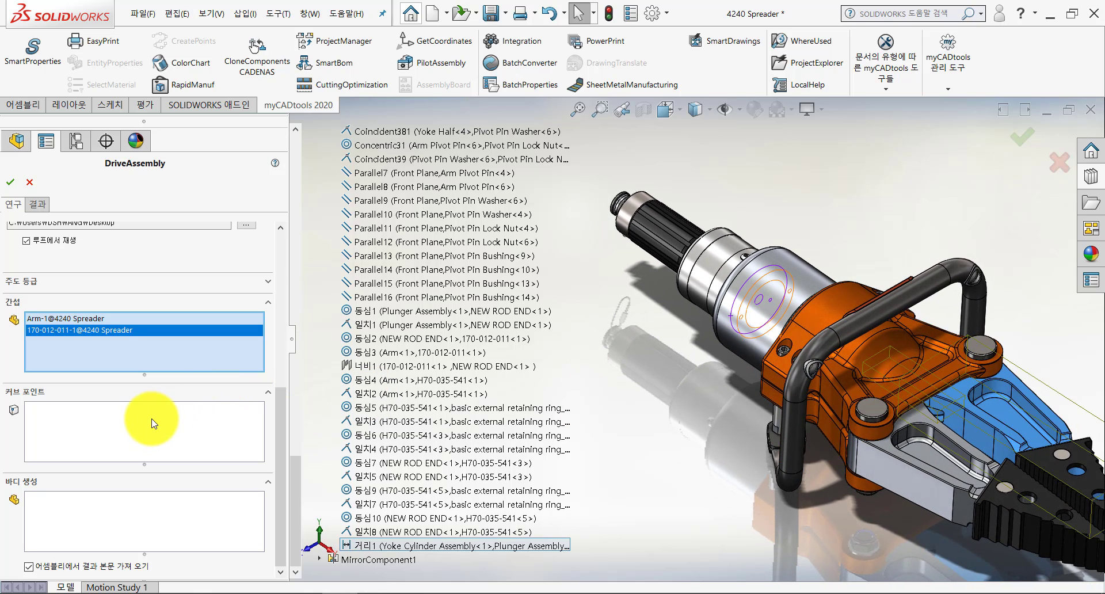
Add the end vertex of the jaw tip Tip2-6 as a curve point (커브 포인트) to trace
{"action": "left_click", "coordinate": [137, 431]}
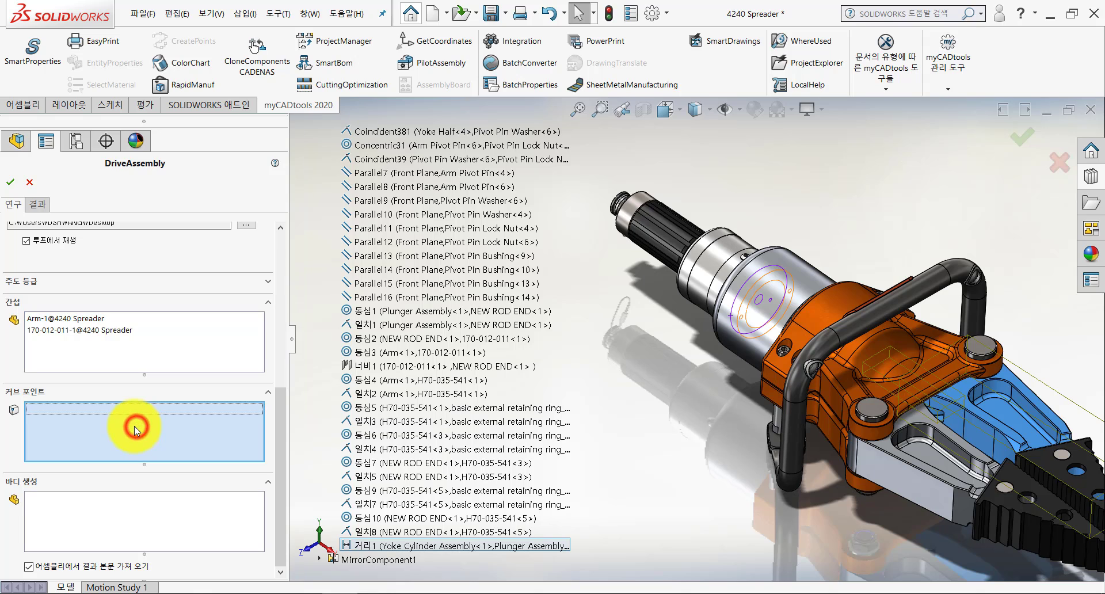
{"action": "scroll", "coordinate": [685, 417], "scroll_direction": "up", "scroll_amount": 3}
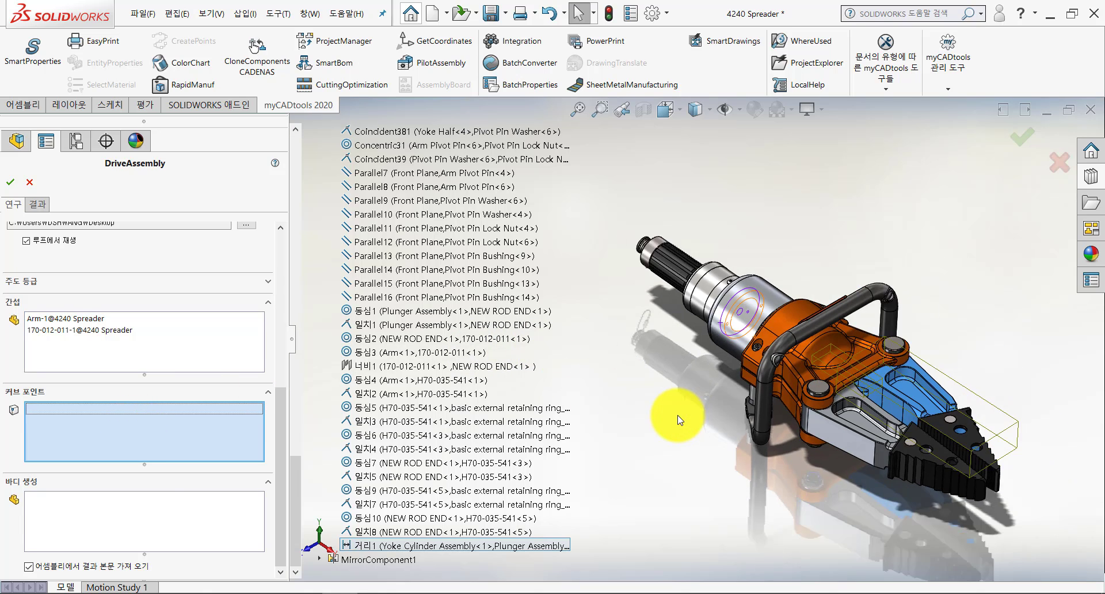
{"action": "scroll", "coordinate": [899, 448], "scroll_direction": "down", "scroll_amount": 3}
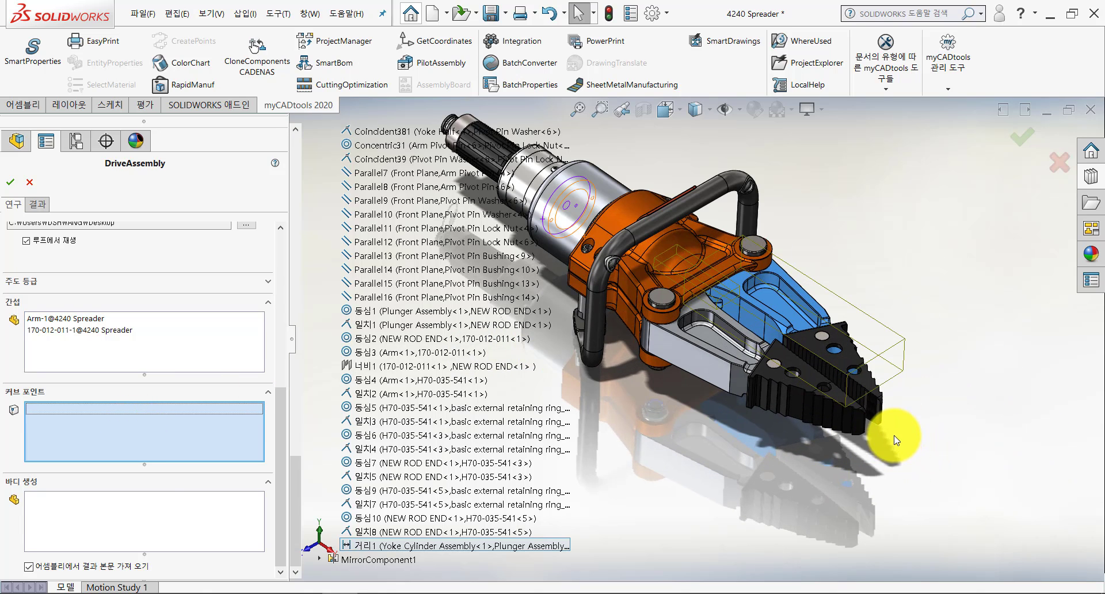
{"action": "left_click", "coordinate": [882, 398]}
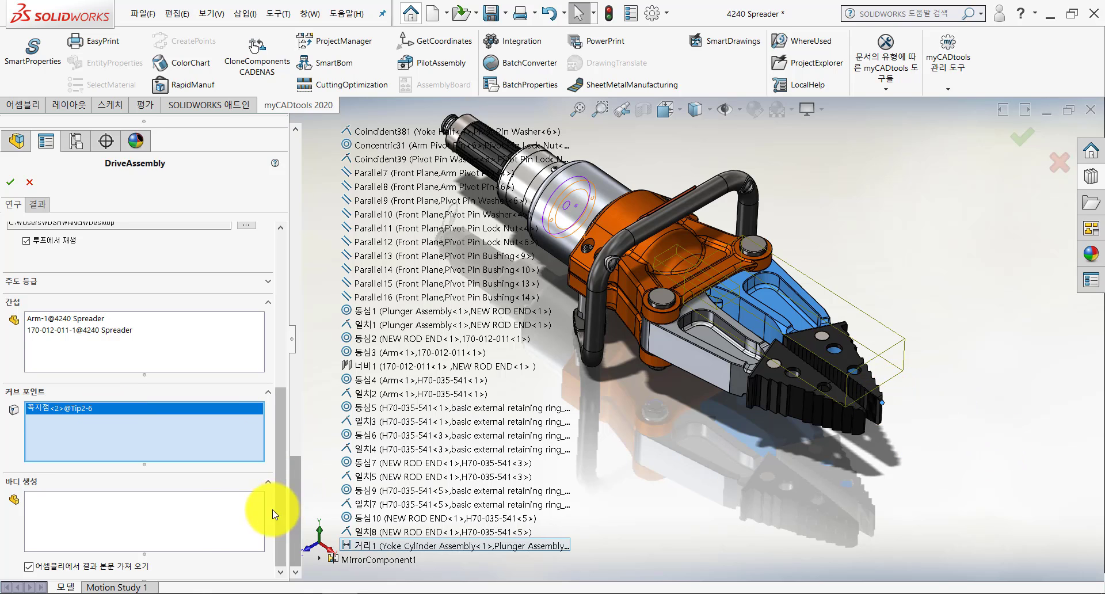
Set Arm-2 as the study's body creation component (바디 생성), removing the mistakenly added Arm-1 from the list
{"action": "left_click", "coordinate": [189, 512]}
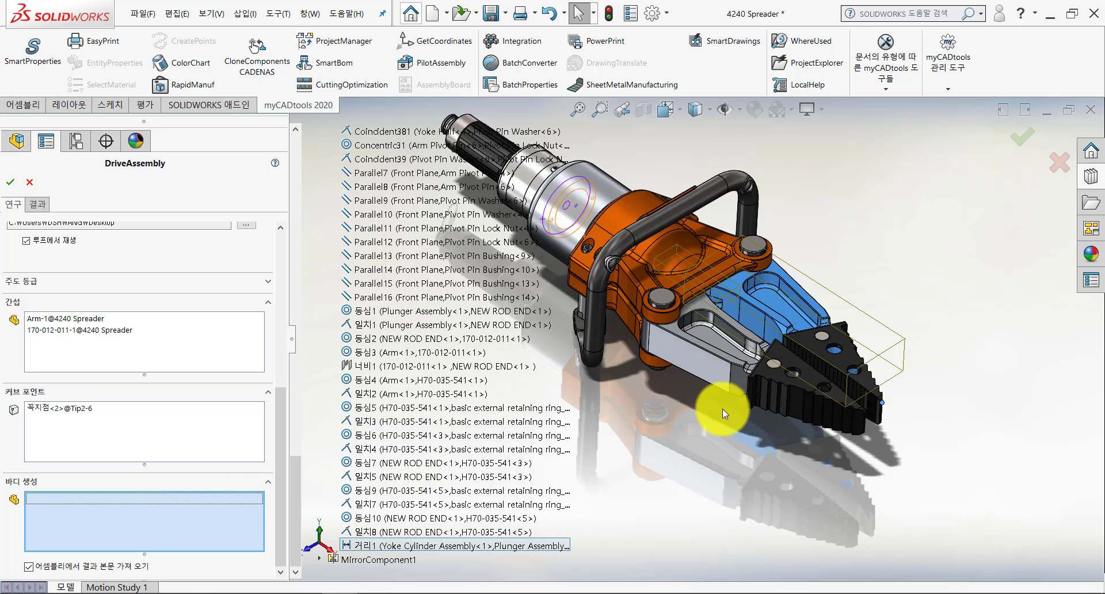
{"action": "left_click", "coordinate": [769, 308]}
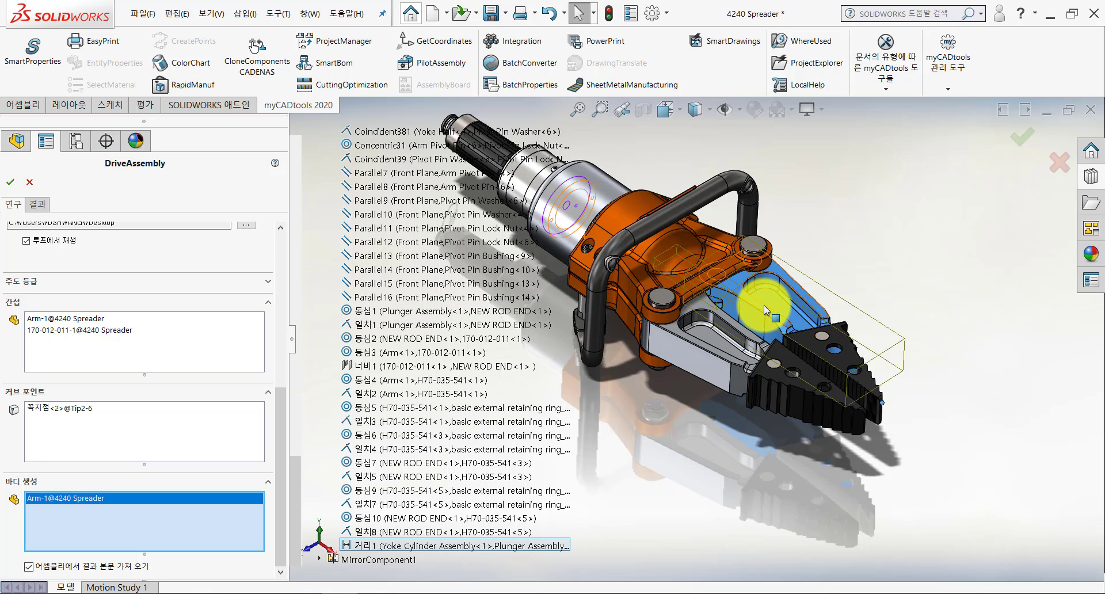
{"action": "left_click", "coordinate": [90, 504]}
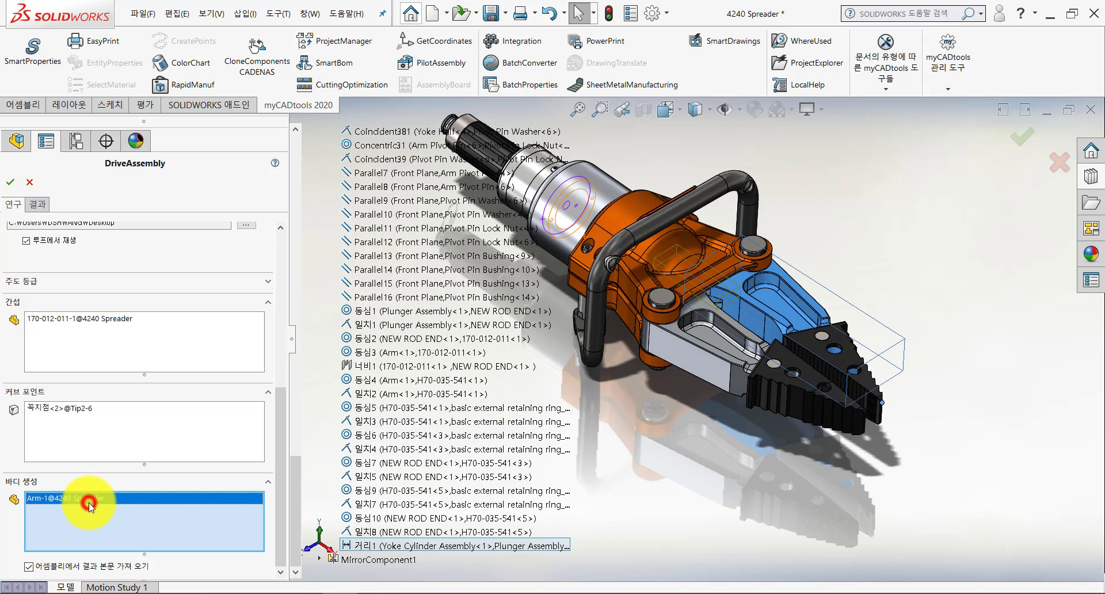
{"action": "key", "text": "Delete"}
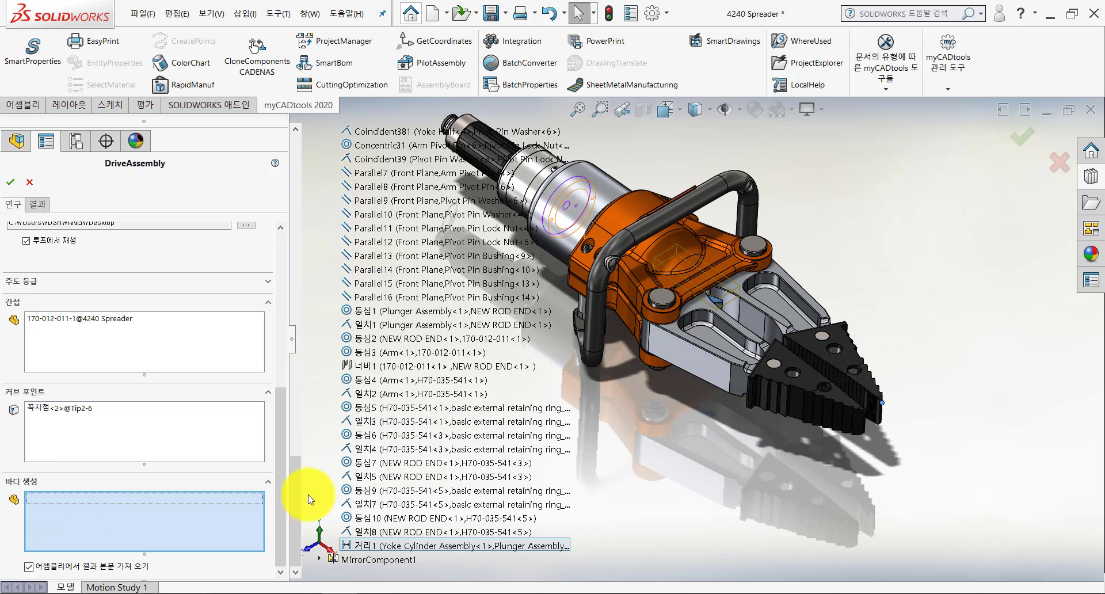
{"action": "left_click", "coordinate": [647, 348]}
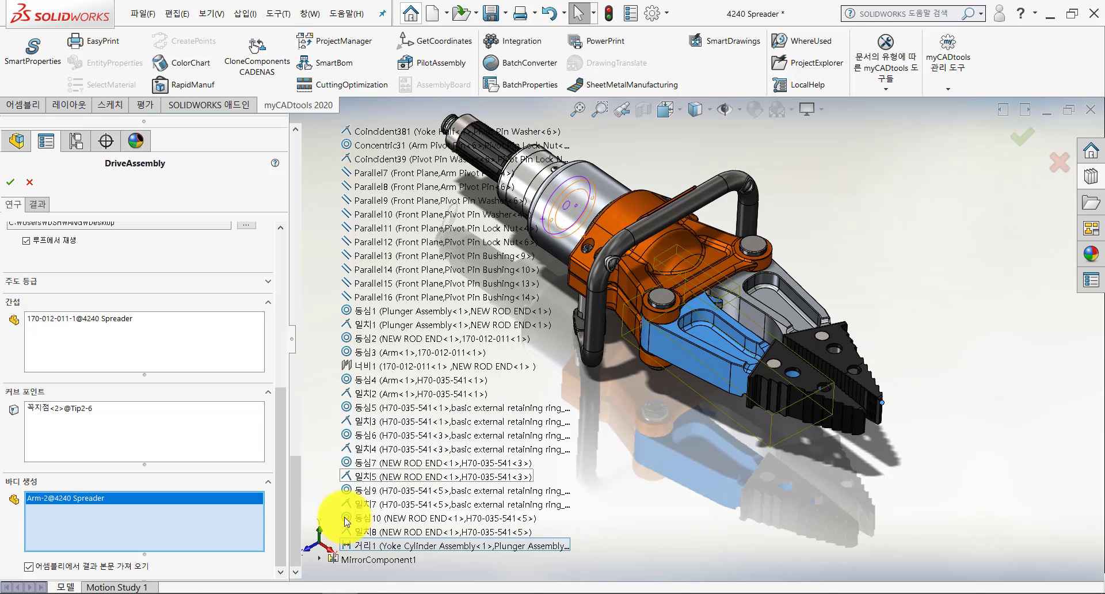
Run the DriveAssembly study of the distance mate from 10 to 60 in steps of 10
{"action": "left_click", "coordinate": [287, 494]}
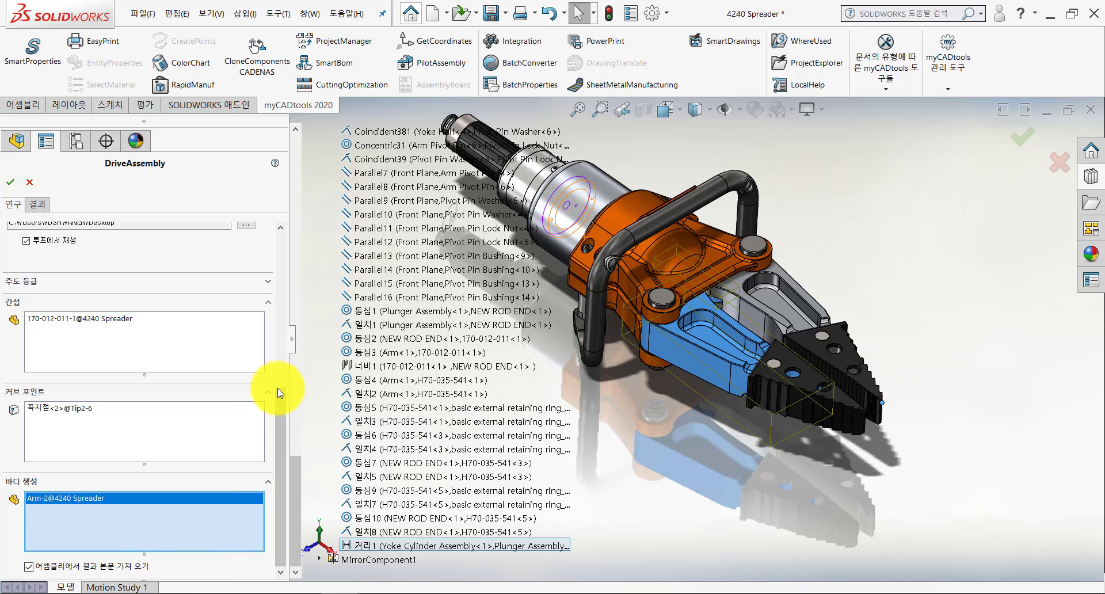
{"action": "left_click_drag", "start_coordinate": [277, 388], "coordinate": [284, 239]}
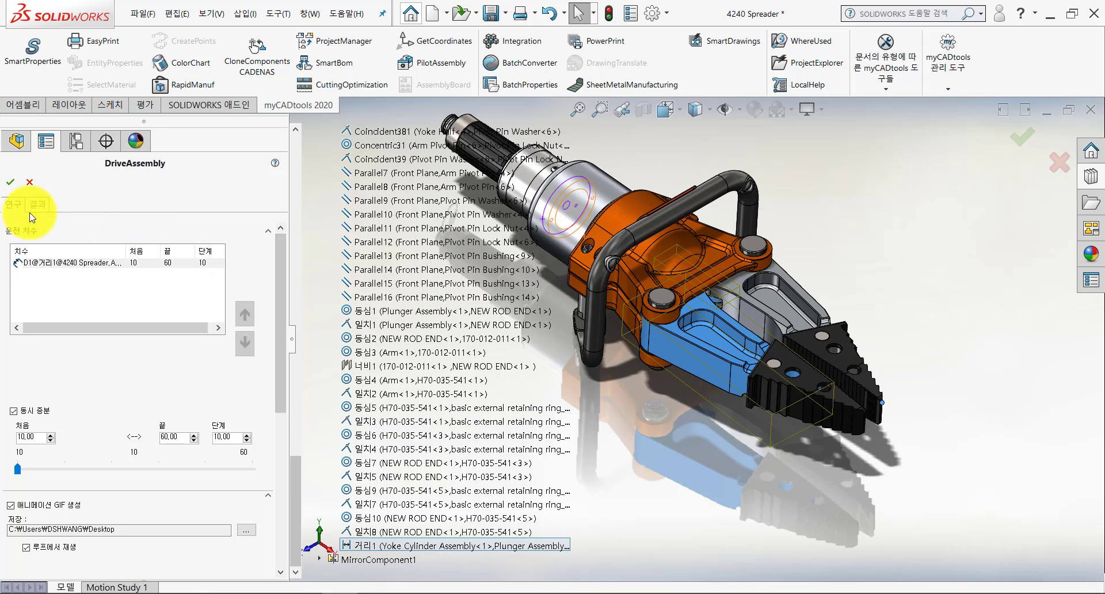
{"action": "left_click", "coordinate": [14, 182]}
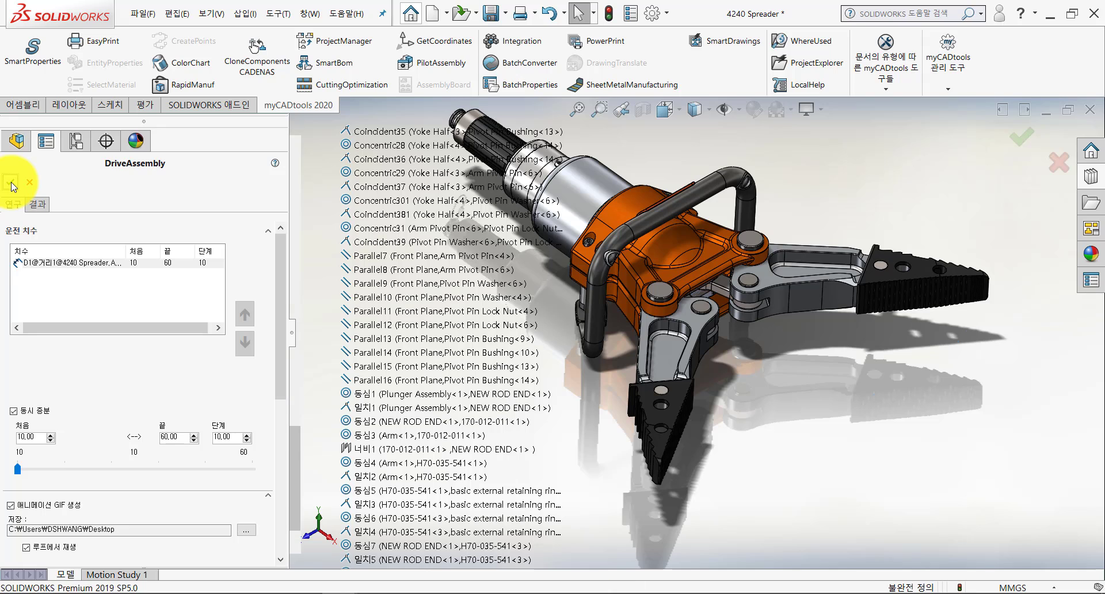
{"action": "left_click", "coordinate": [12, 184]}
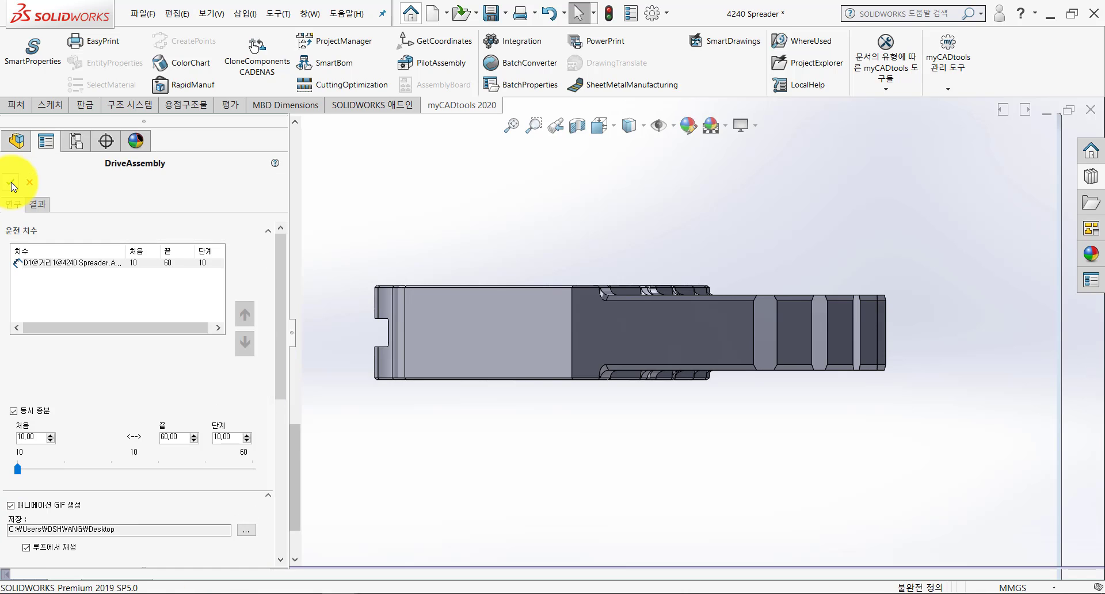
{"action": "left_click", "coordinate": [12, 184]}
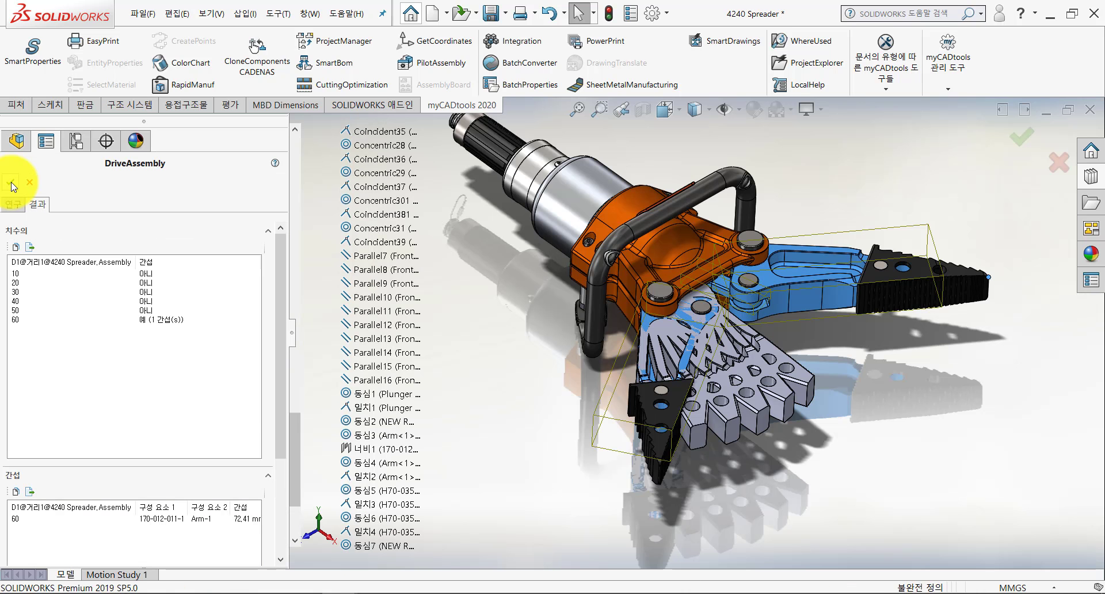
Hide the fan of arm bodies that the study generated between the spreader jaws
{"action": "left_click", "coordinate": [748, 375]}
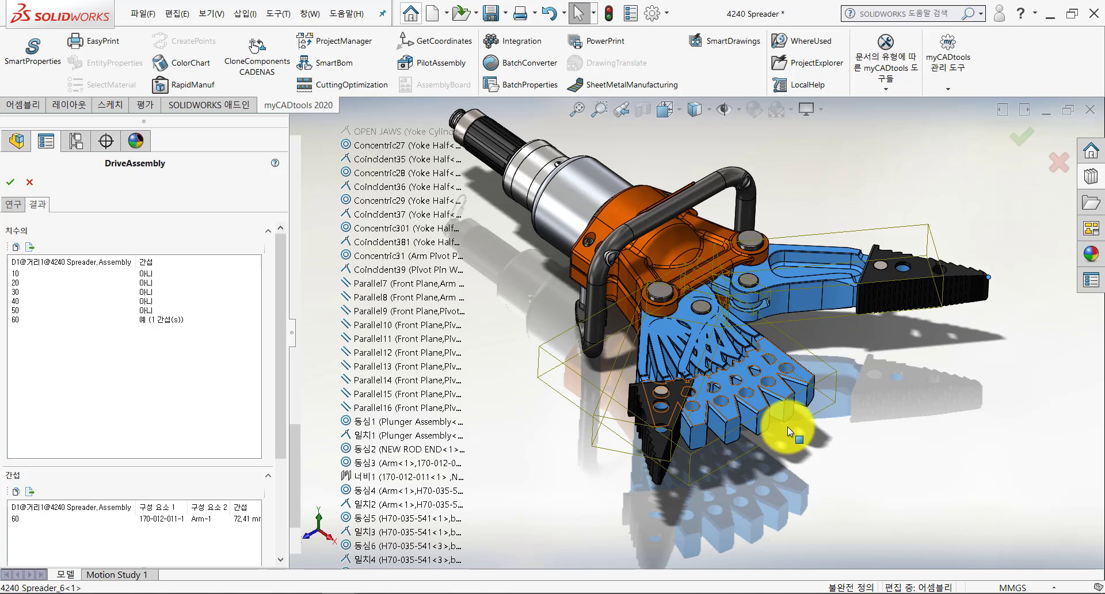
{"action": "left_click", "coordinate": [795, 452]}
{"action": "left_click", "coordinate": [756, 380]}
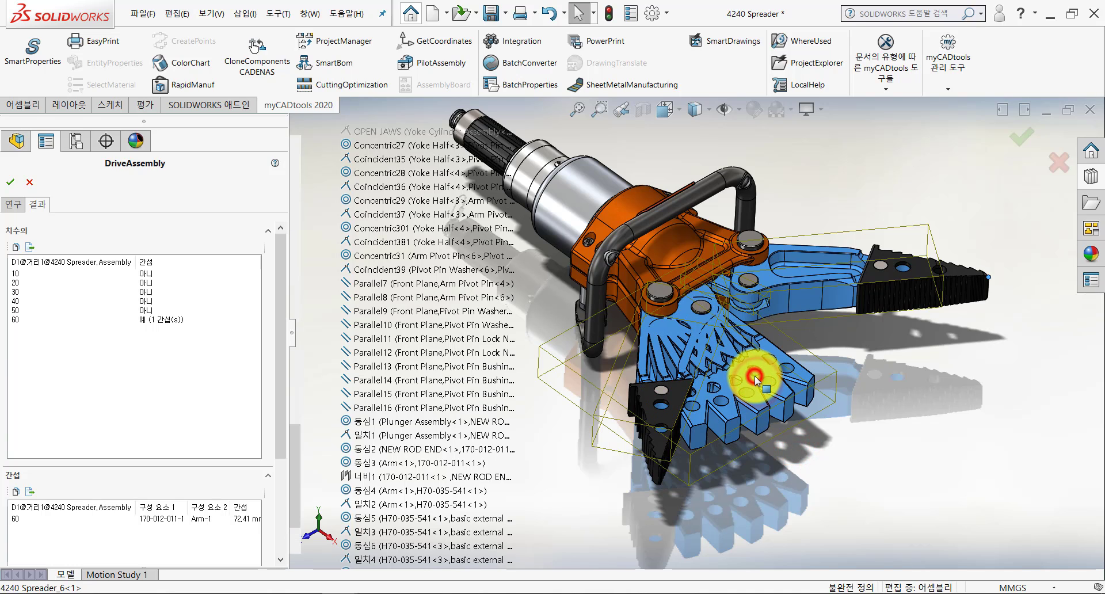
{"action": "right_click", "coordinate": [754, 375]}
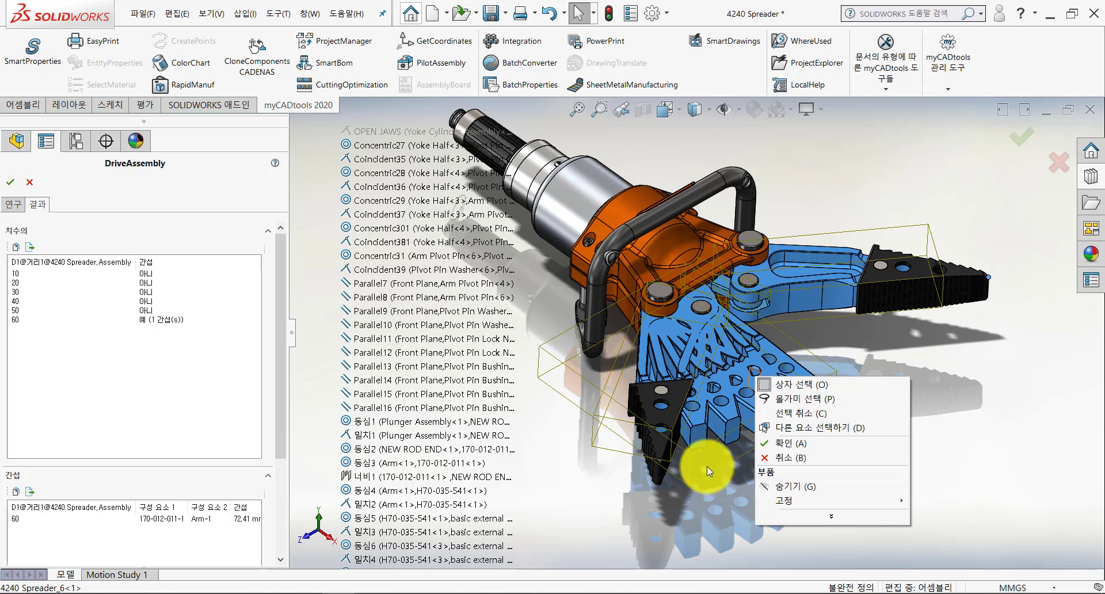
{"action": "left_click", "coordinate": [714, 505]}
{"action": "left_click", "coordinate": [756, 393]}
{"action": "left_click", "coordinate": [757, 392]}
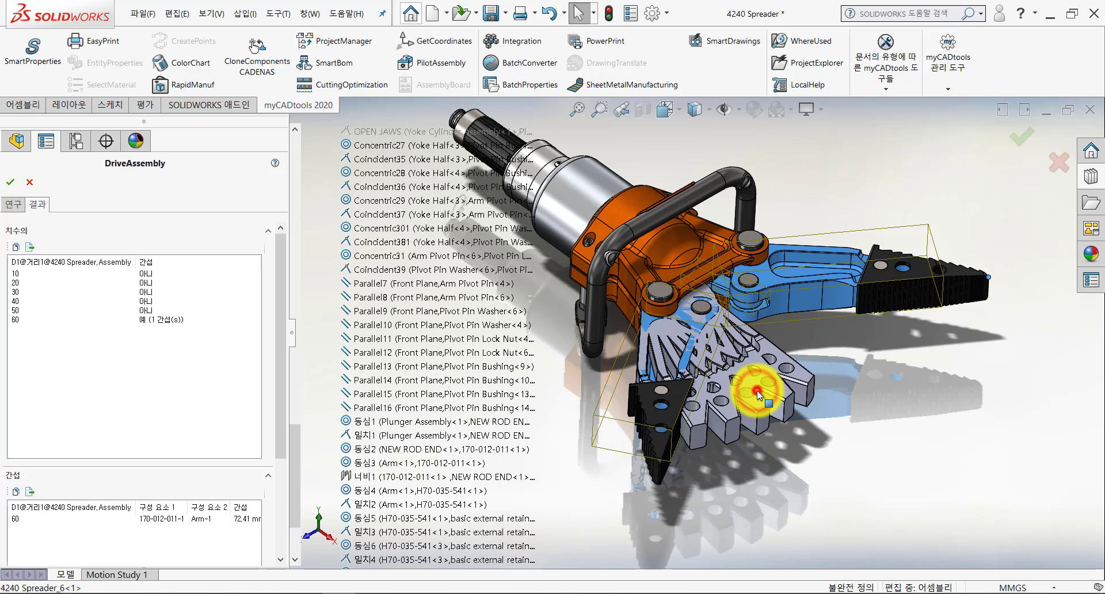
{"action": "right_click", "coordinate": [758, 390]}
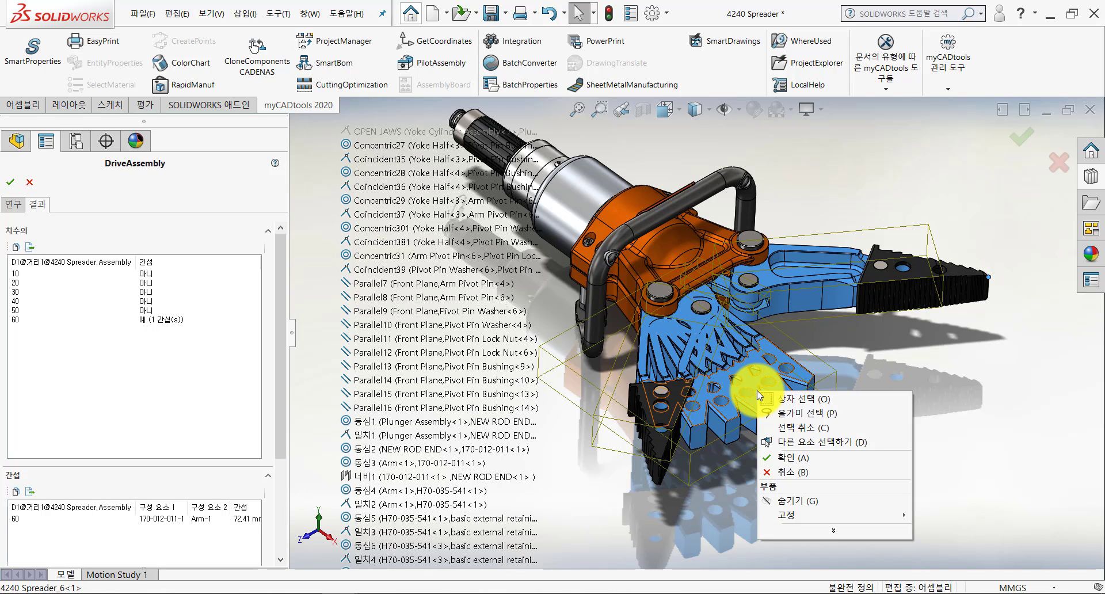
{"action": "left_click", "coordinate": [784, 503]}
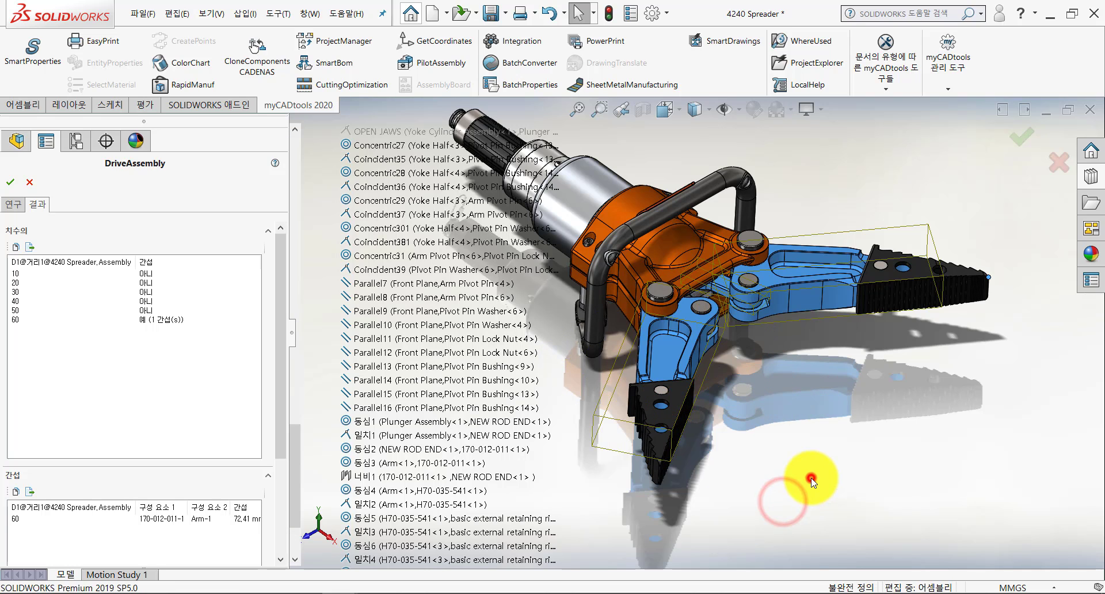
Show the jaw positions for the successive driving values up to 60 in the dimension results
{"action": "left_click", "coordinate": [53, 273]}
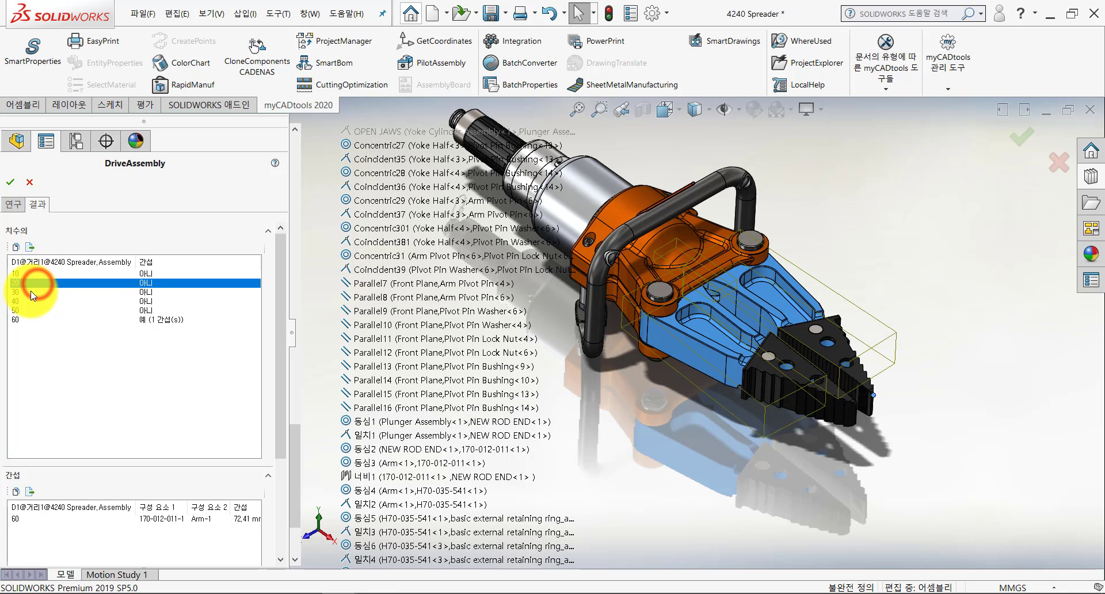
{"action": "left_click", "coordinate": [29, 292]}
{"action": "left_click", "coordinate": [25, 300]}
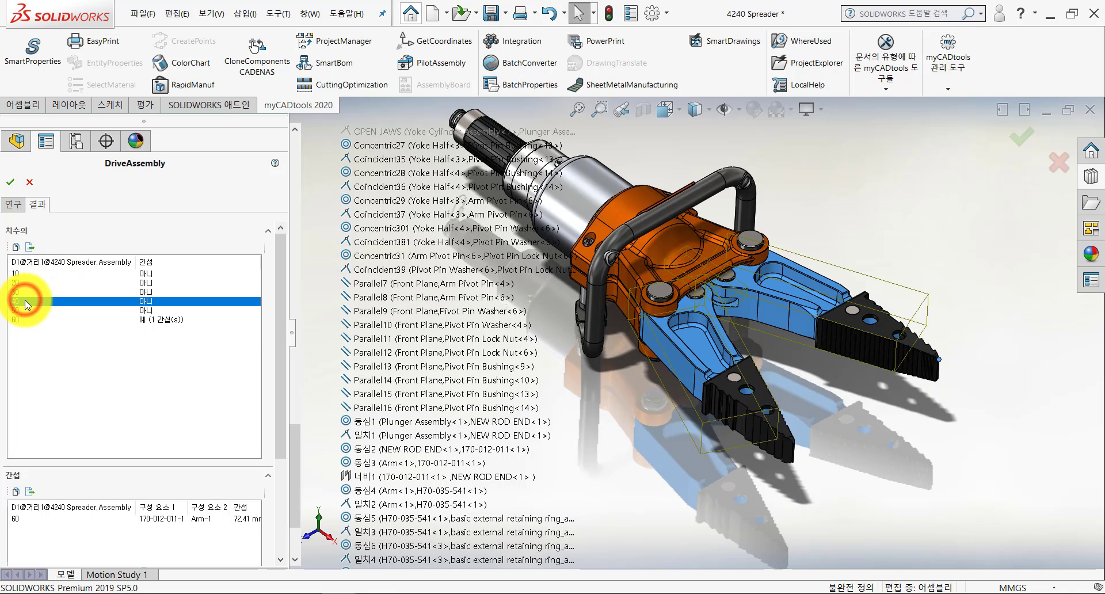
{"action": "left_click", "coordinate": [22, 311]}
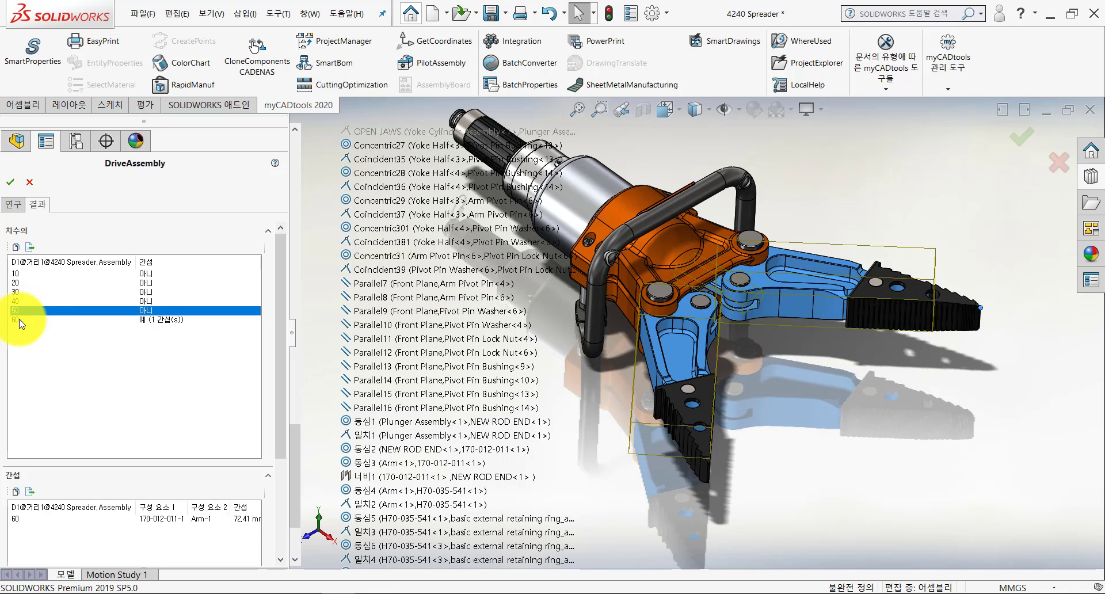
{"action": "left_click", "coordinate": [19, 319]}
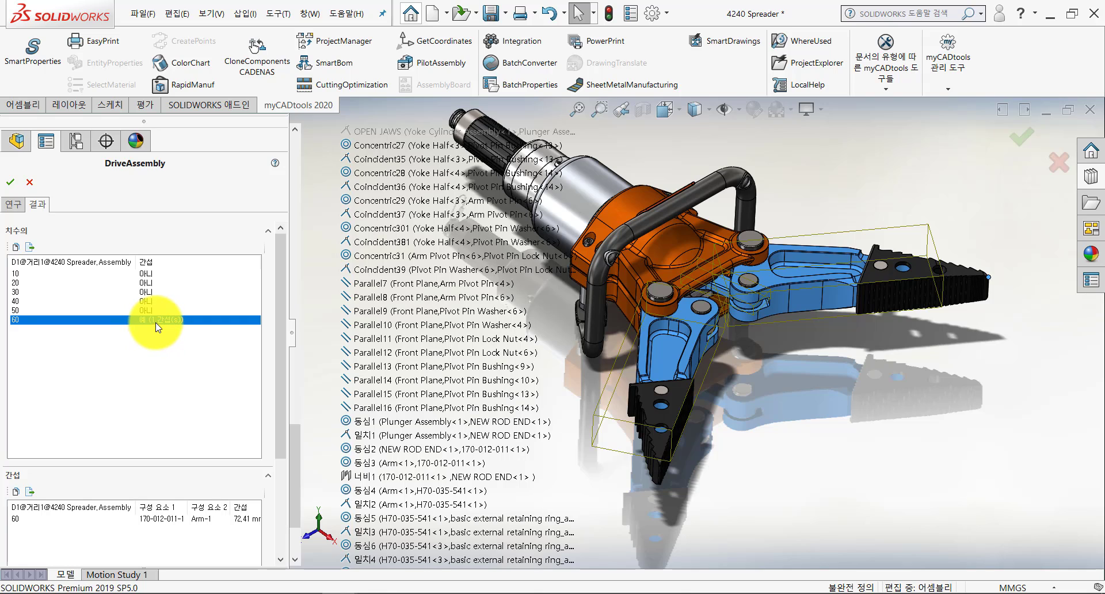
{"action": "left_click_drag", "start_coordinate": [284, 309], "coordinate": [260, 417]}
{"action": "left_click", "coordinate": [179, 374]}
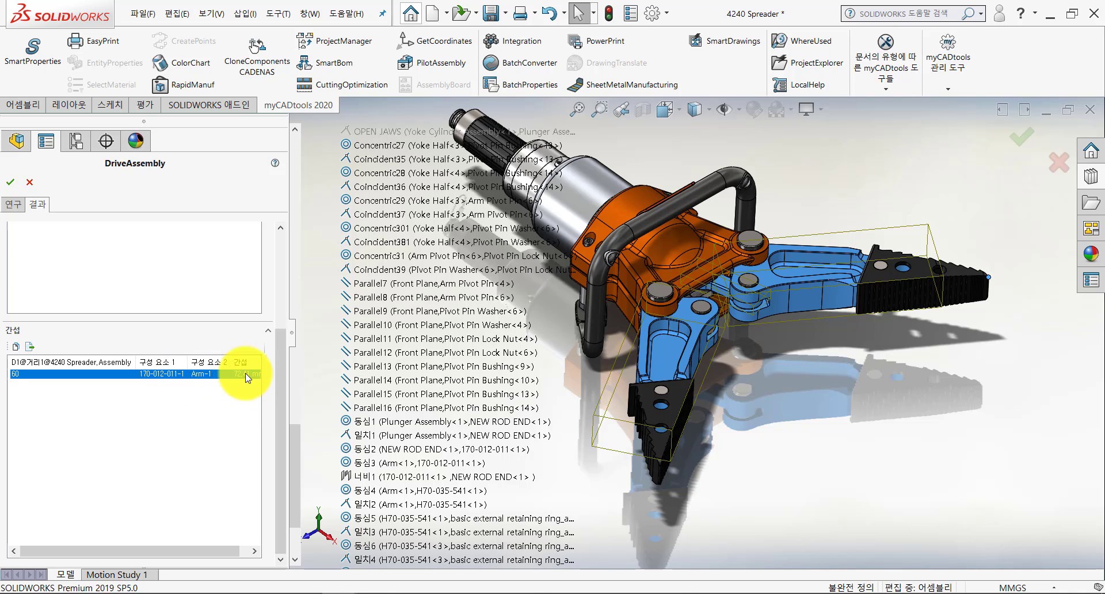
{"action": "left_click_drag", "start_coordinate": [216, 554], "coordinate": [193, 552]}
{"action": "left_click", "coordinate": [209, 374]}
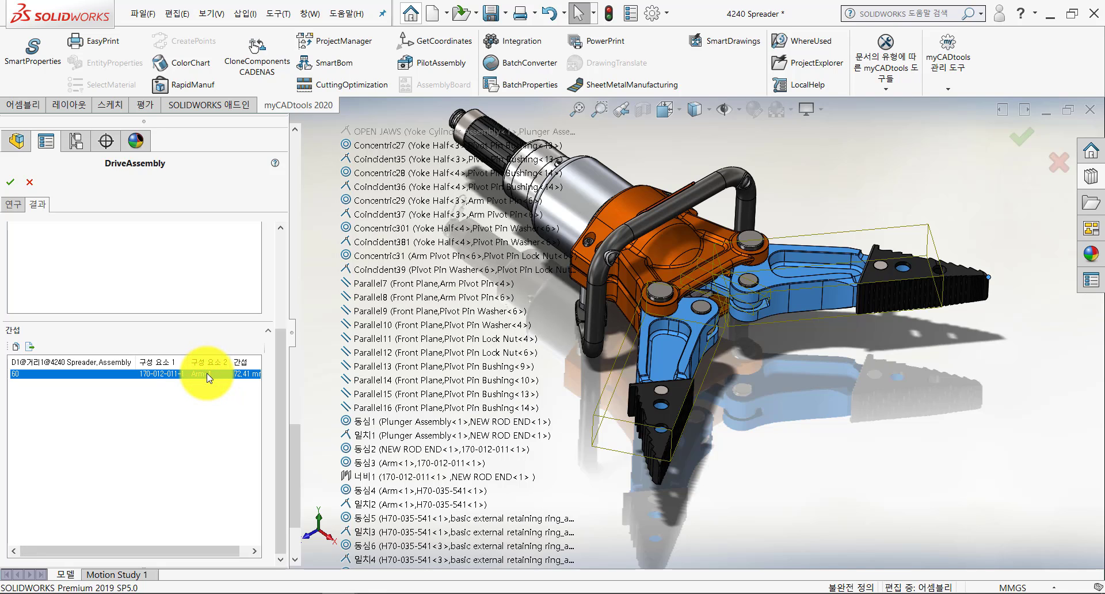
{"action": "left_click", "coordinate": [141, 104]}
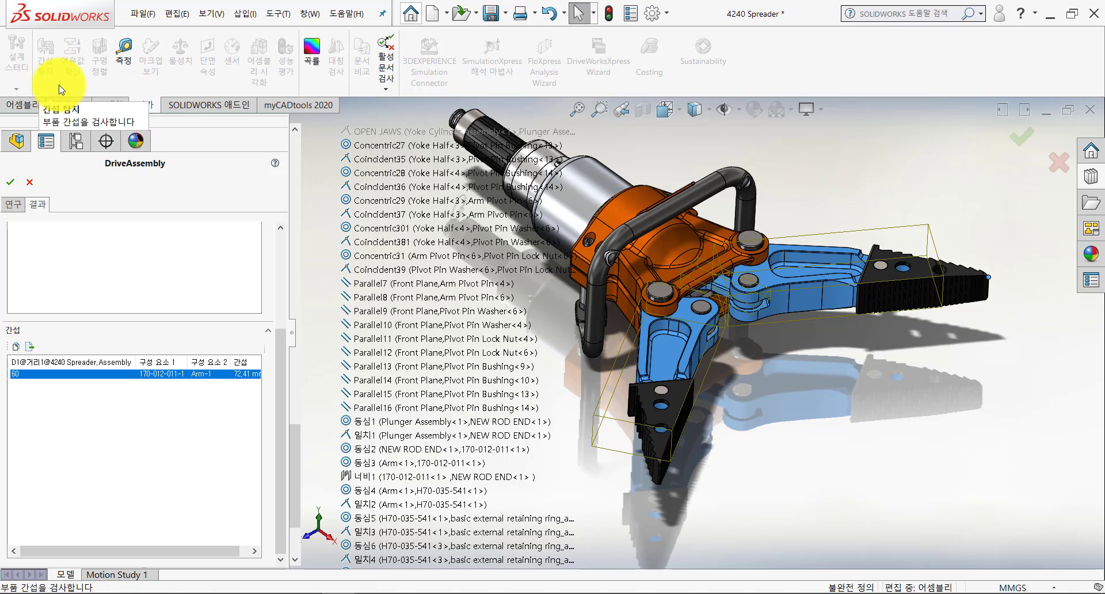
{"action": "left_click", "coordinate": [26, 105]}
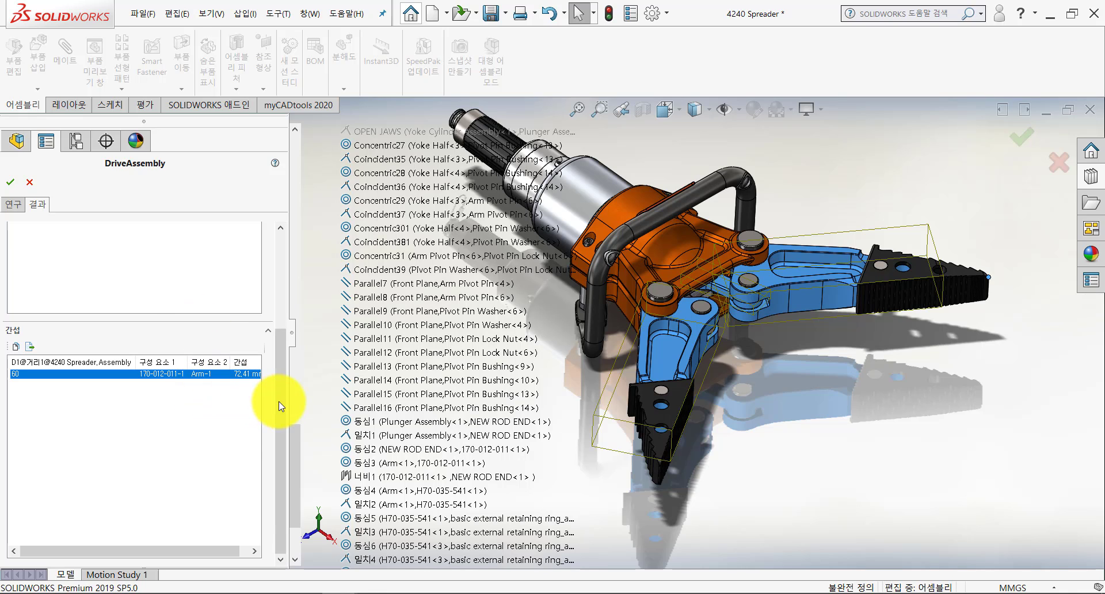
{"action": "left_click_drag", "start_coordinate": [279, 402], "coordinate": [283, 299]}
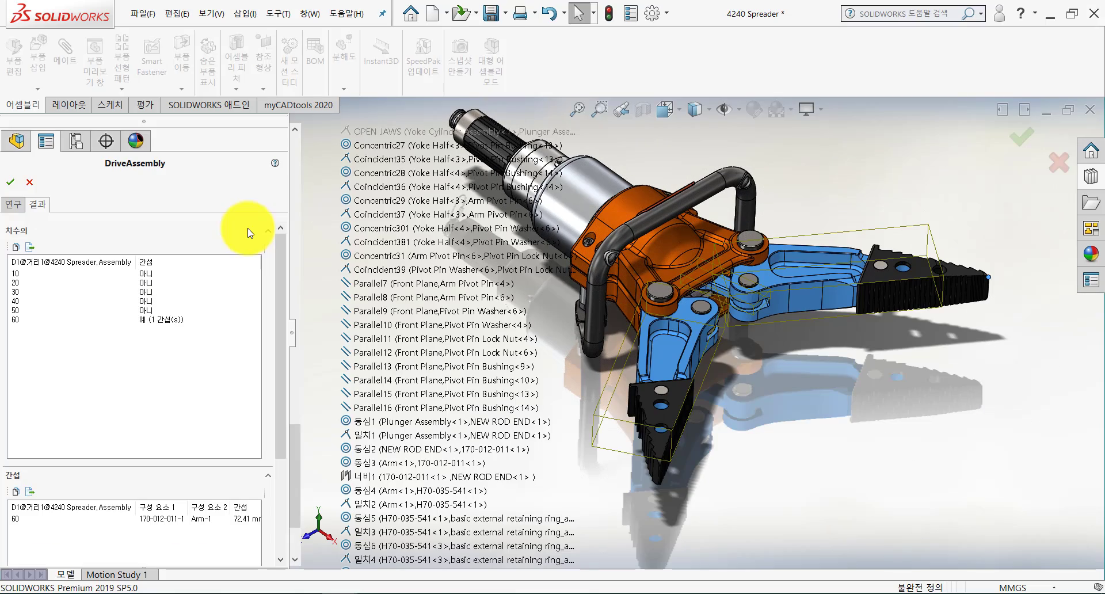
Locate the traced tip curve 곡선7 in the assembly's feature tree and finish DriveAssembly, keeping the generated results
{"action": "left_click", "coordinate": [321, 232]}
{"action": "scroll", "coordinate": [377, 277], "scroll_direction": "up", "scroll_amount": 20}
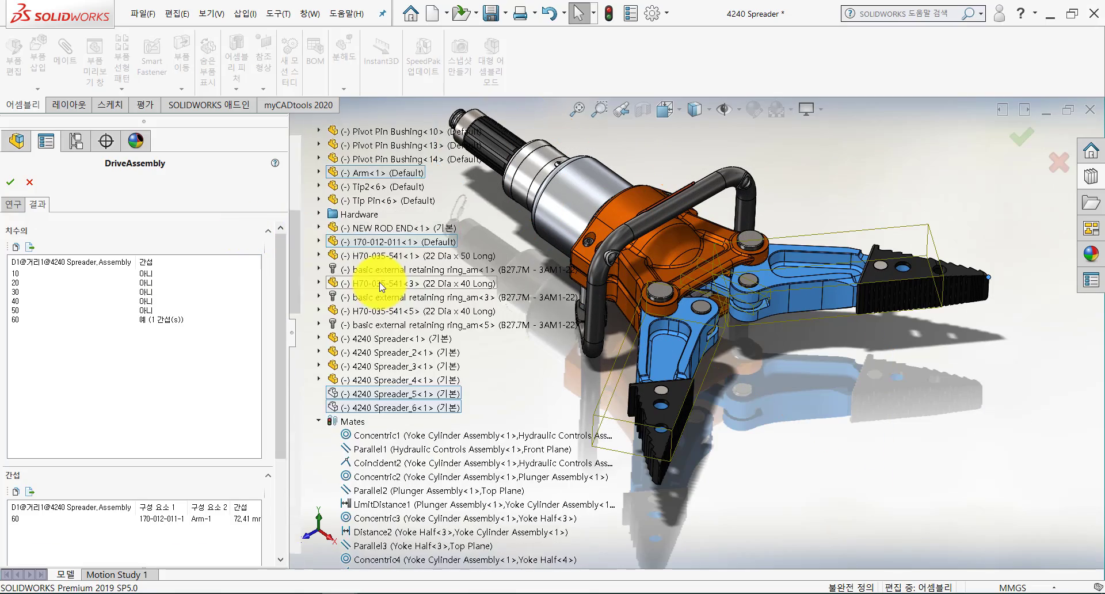
{"action": "scroll", "coordinate": [380, 286], "scroll_direction": "up", "scroll_amount": 8}
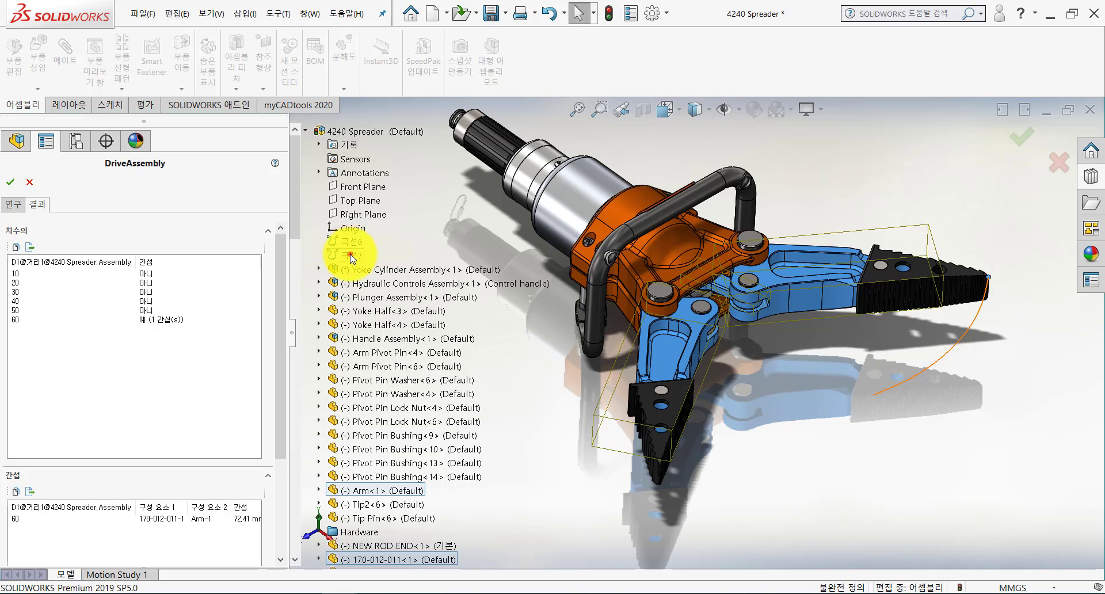
{"action": "left_click", "coordinate": [348, 254]}
{"action": "left_click", "coordinate": [10, 183]}
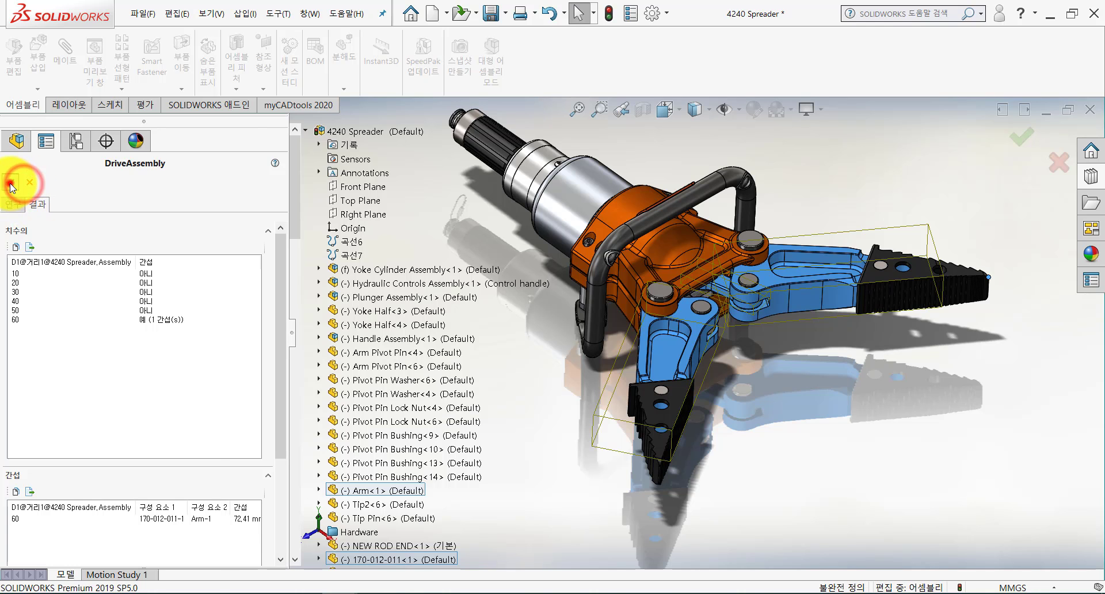
Examine the traced curves 곡선6 and 곡선7 up close at the jaw tip
{"action": "left_click", "coordinate": [42, 300]}
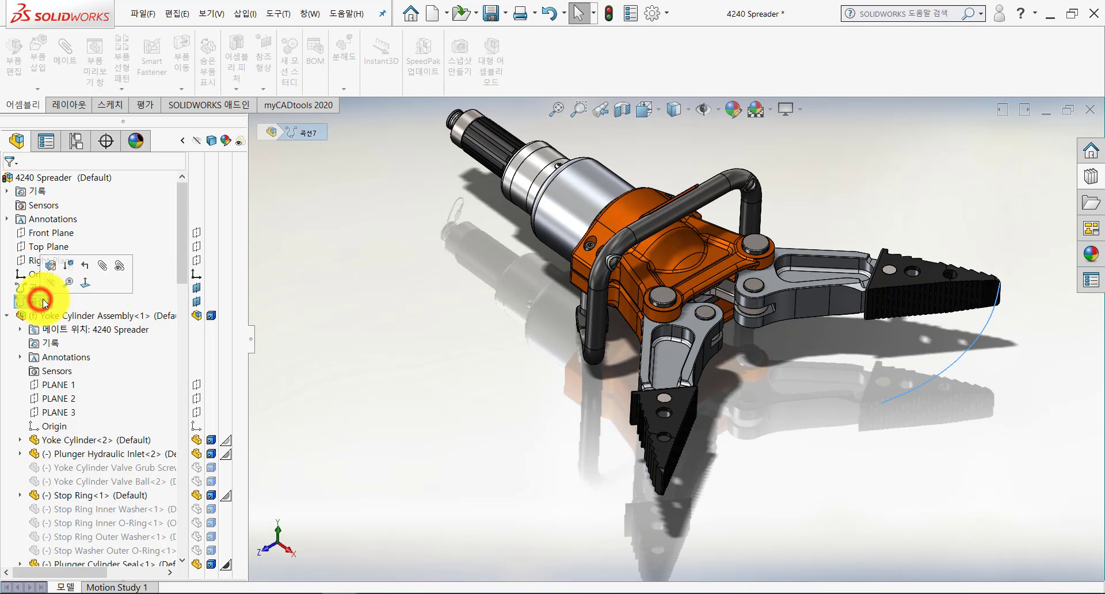
{"action": "middle_click_drag", "start_coordinate": [994, 395], "coordinate": [928, 304]}
{"action": "left_click", "coordinate": [39, 298]}
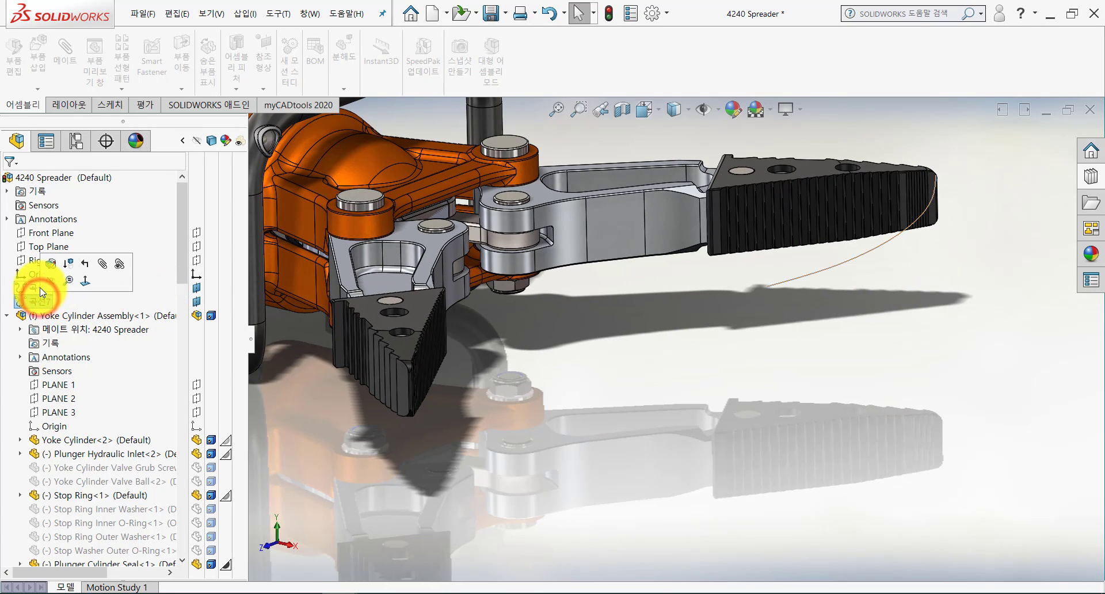
{"action": "left_click", "coordinate": [36, 289]}
{"action": "left_click", "coordinate": [40, 306]}
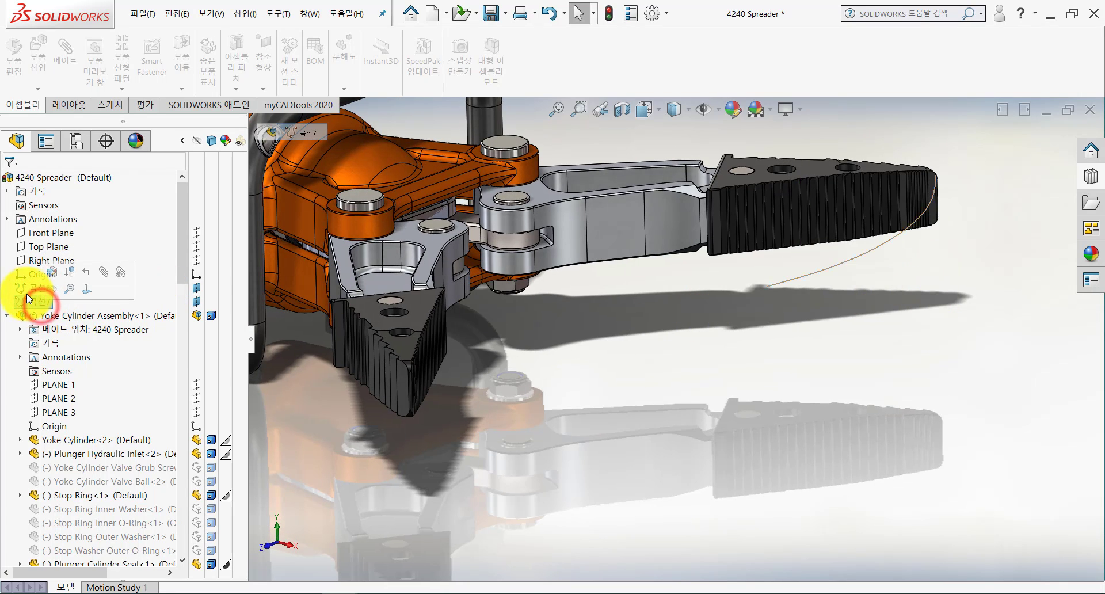
{"action": "left_click", "coordinate": [25, 290]}
{"action": "left_click", "coordinate": [29, 305]}
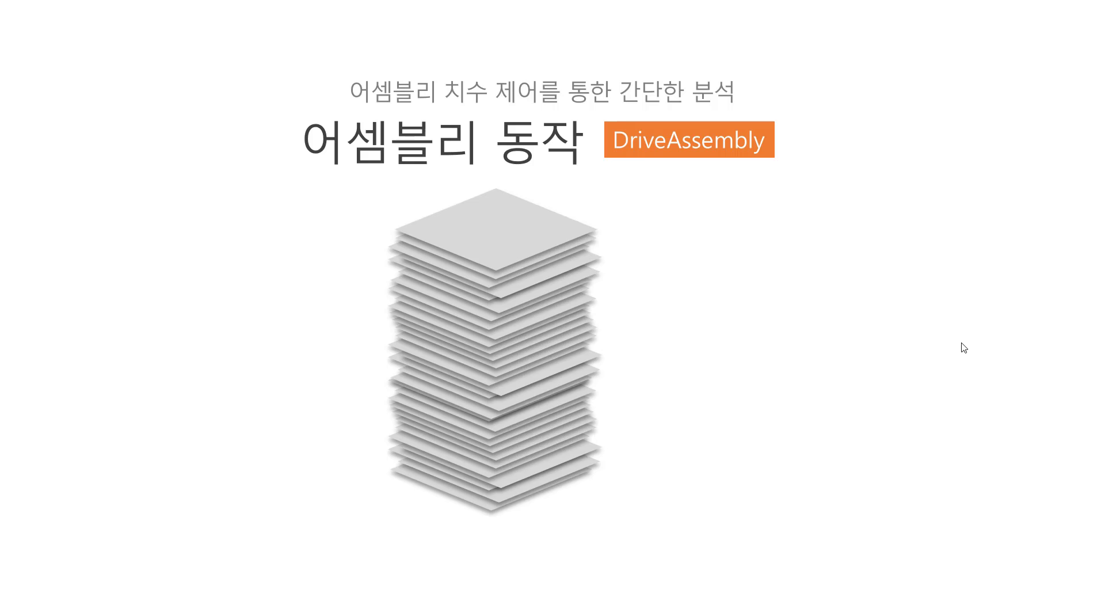